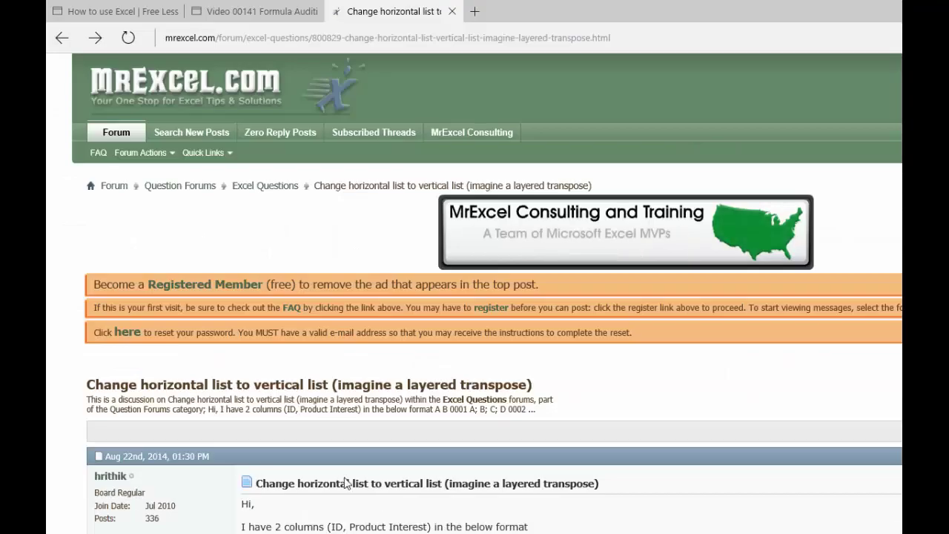
scroll(344, 483, down, 4)
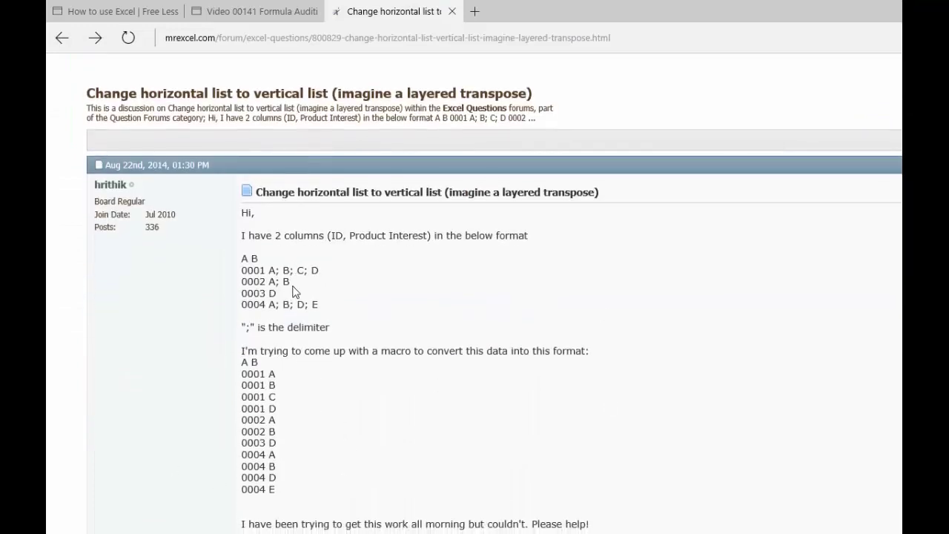
scroll(293, 291, down, 10)
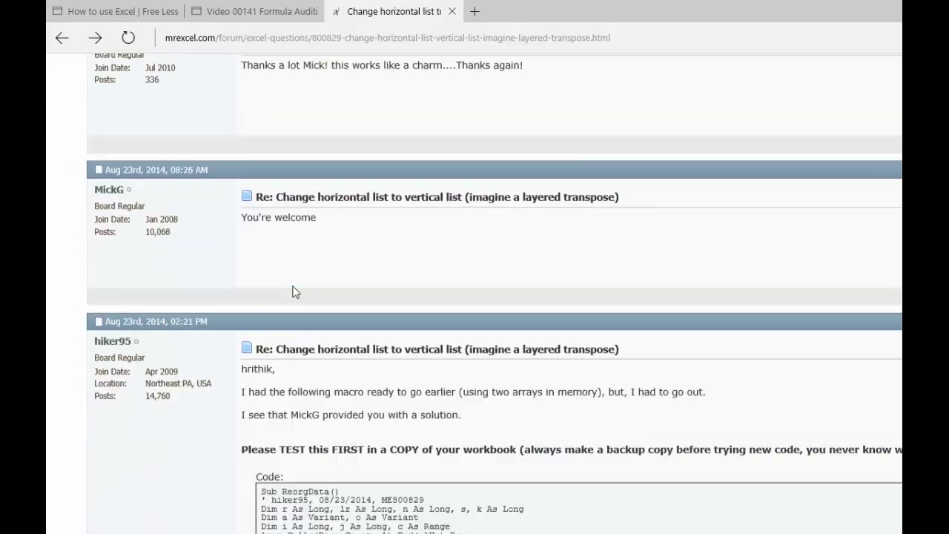
scroll(293, 292, down, 13)
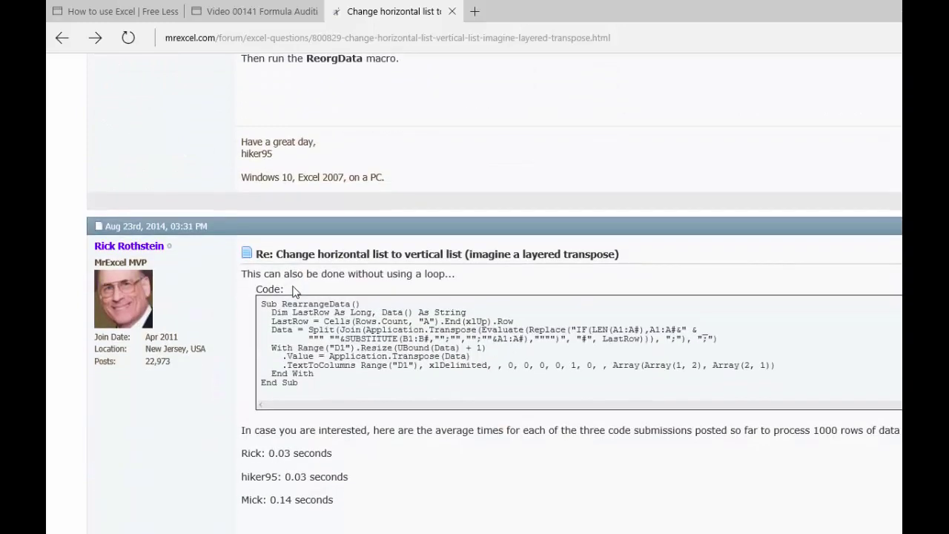
scroll(293, 292, down, 7)
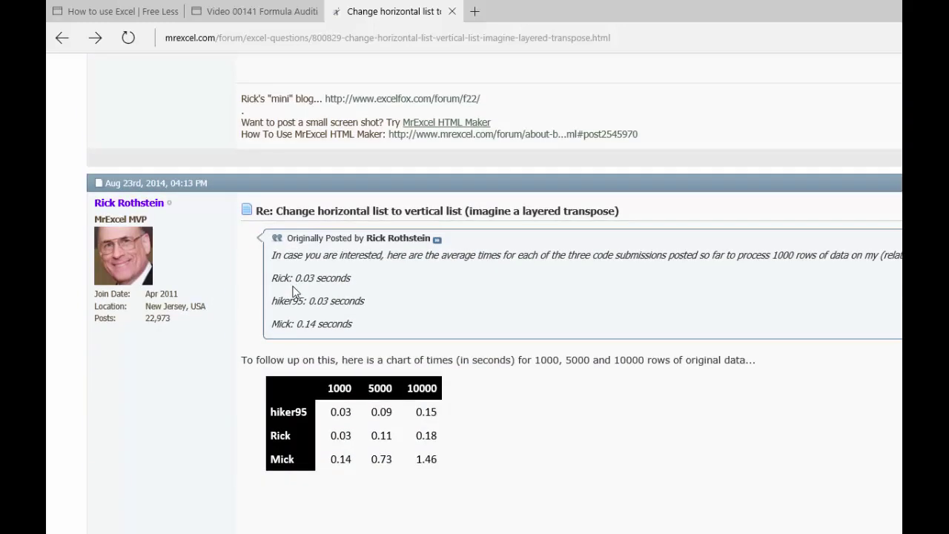
scroll(293, 291, down, 3)
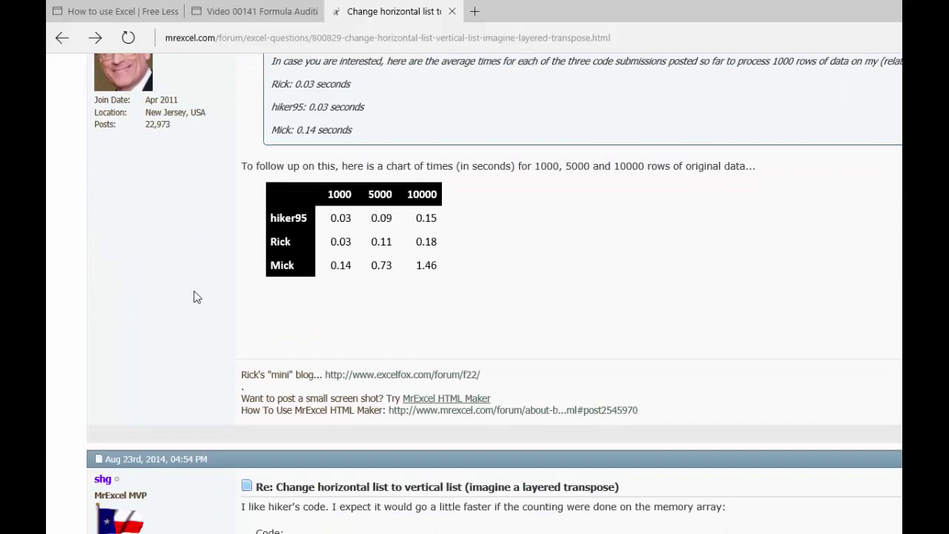
scroll(197, 297, up, 3)
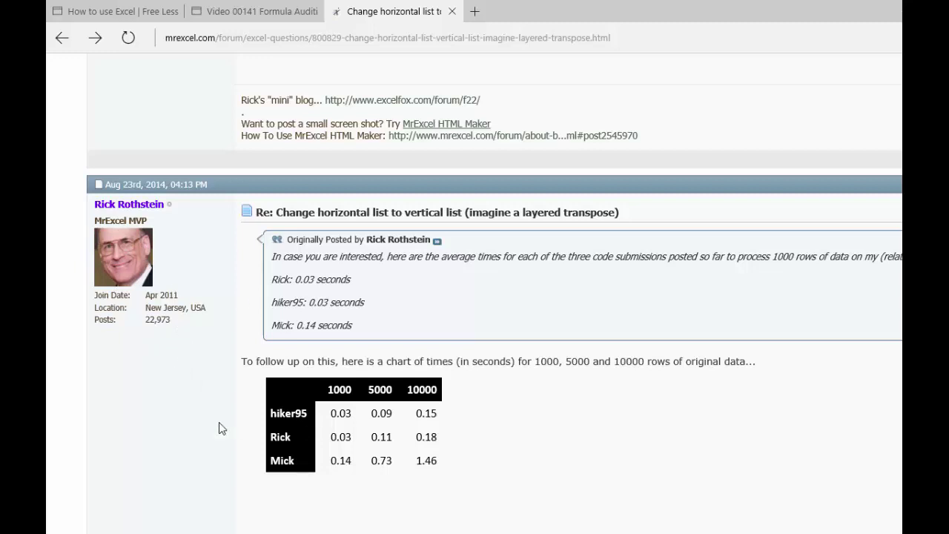
scroll(289, 503, down, 1)
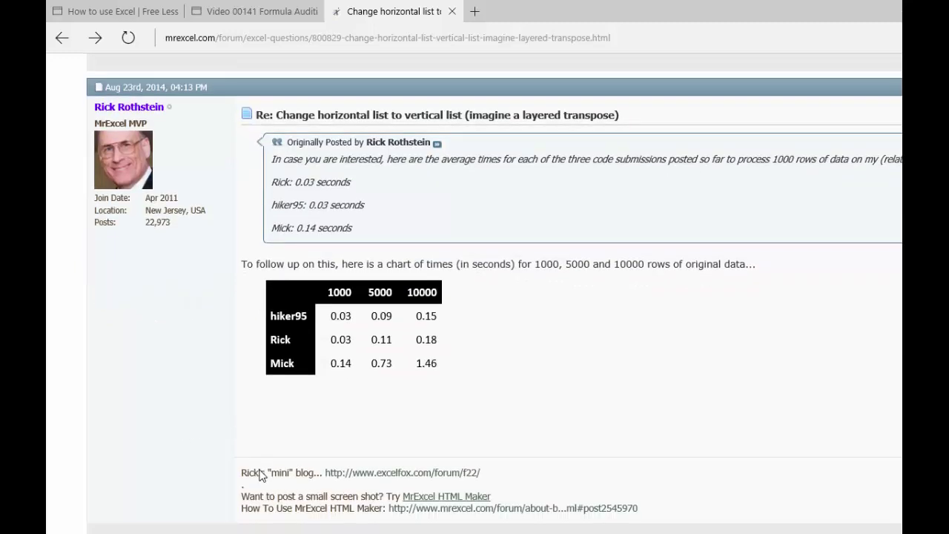
scroll(158, 379, down, 12)
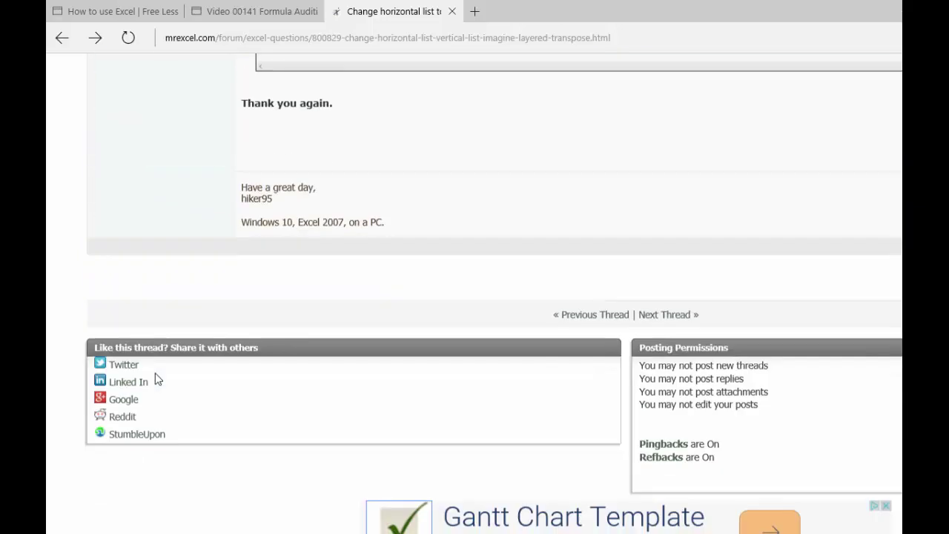
scroll(155, 377, up, 15)
scroll(153, 370, up, 10)
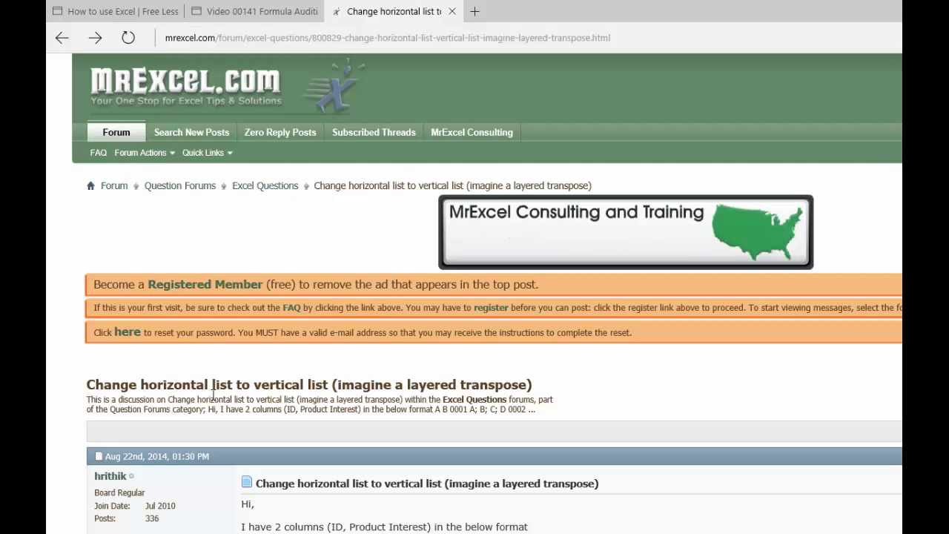
scroll(214, 394, down, 4)
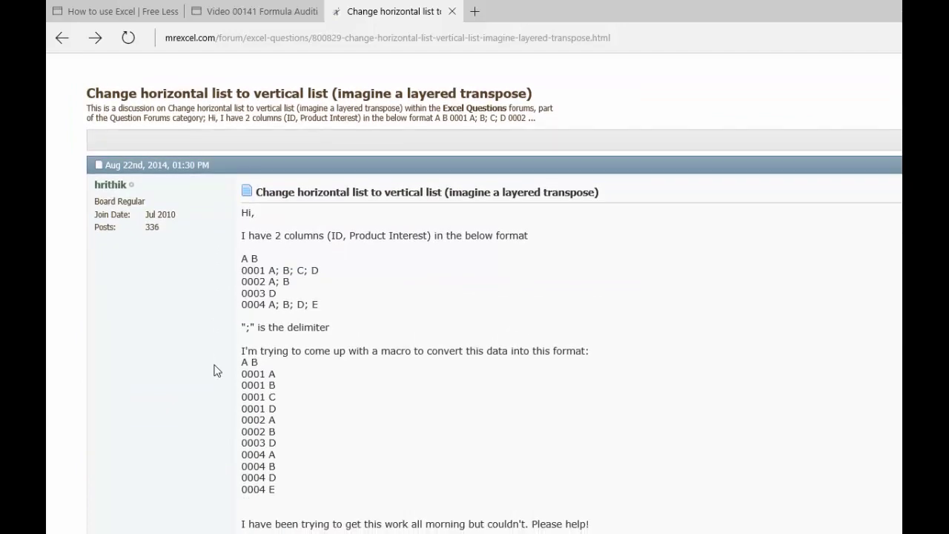
scroll(180, 357, up, 4)
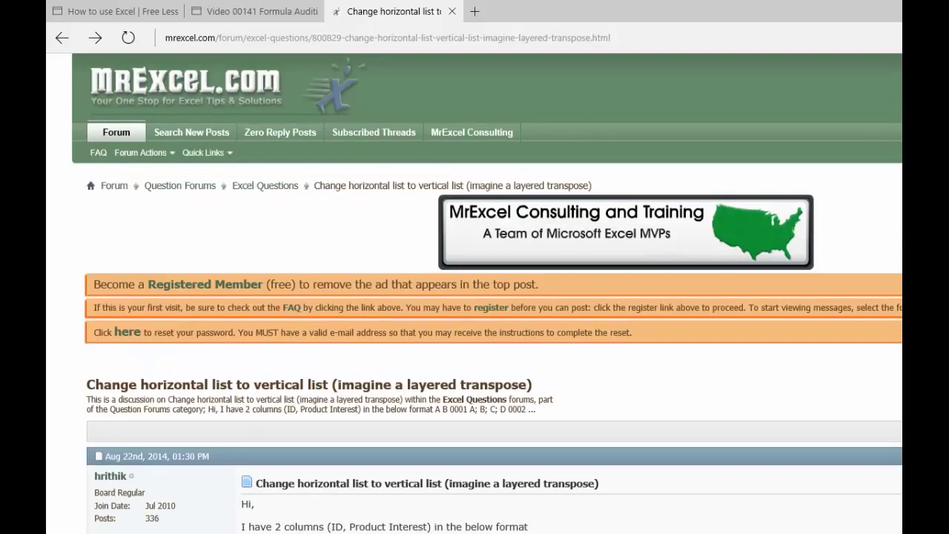
Return to Excel and highlight the Code/Letter source table and the one-letter-per-row target table
key(alt+Tab)
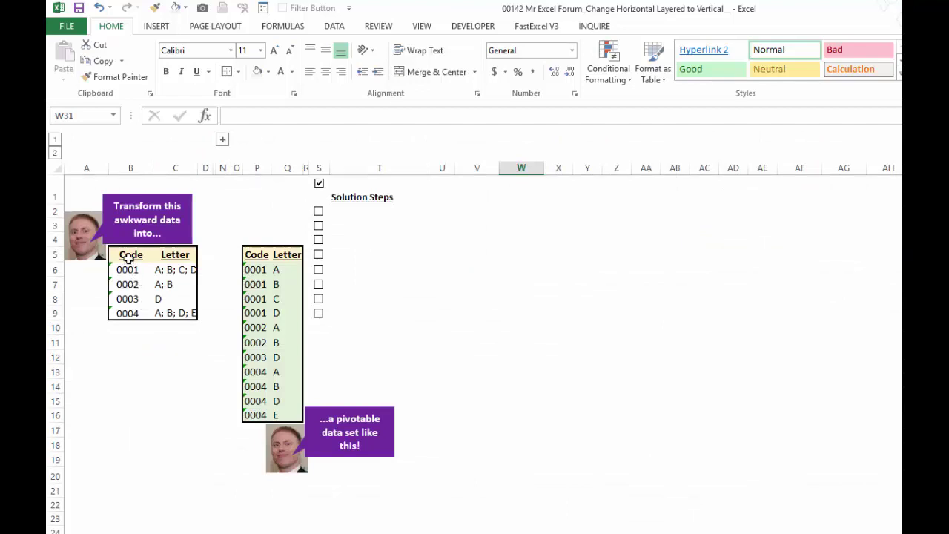
drag(128, 257, 174, 311)
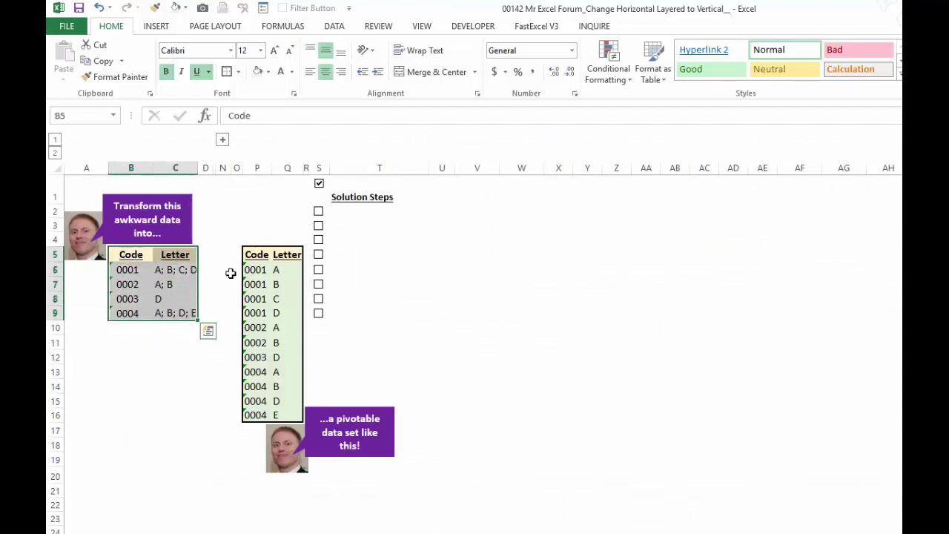
drag(256, 253, 281, 416)
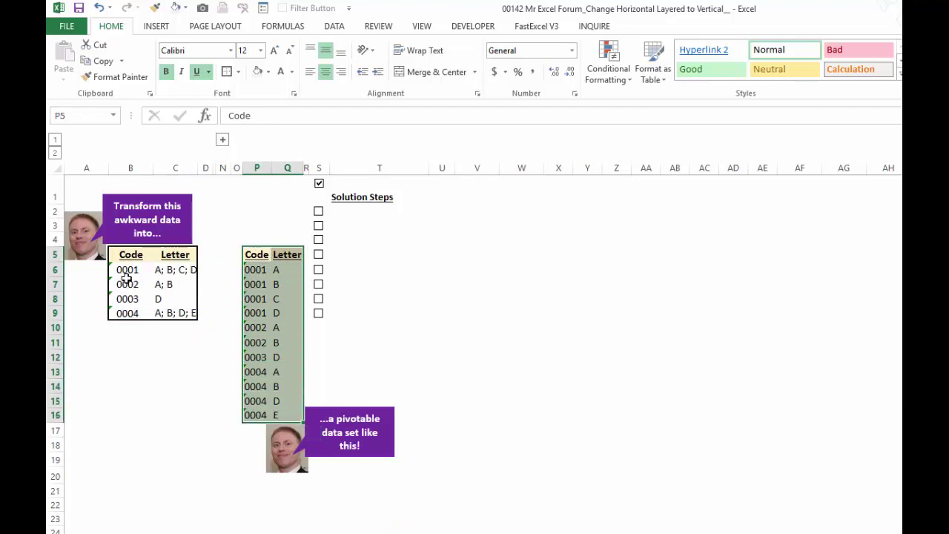
Compare code 0001's four listed letters with its four single-letter rows in the target
click(173, 270)
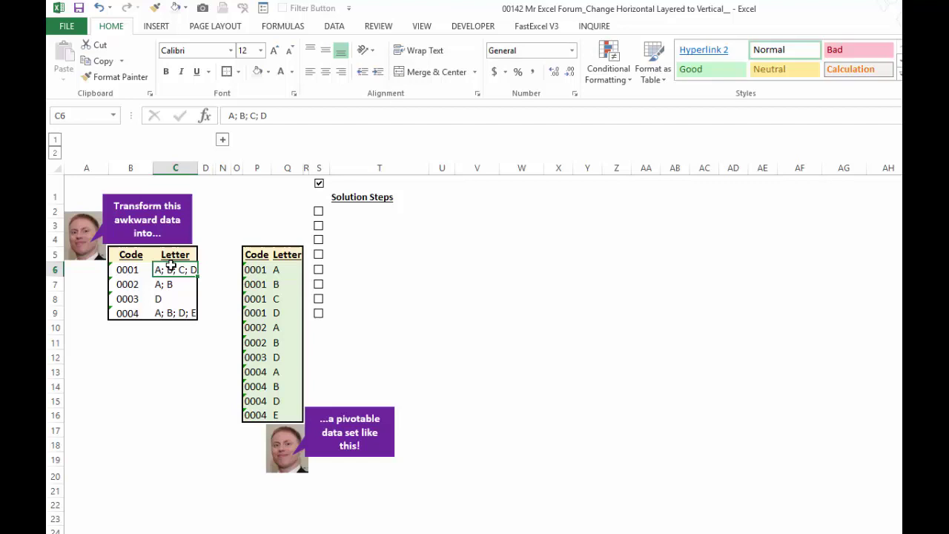
click(276, 269)
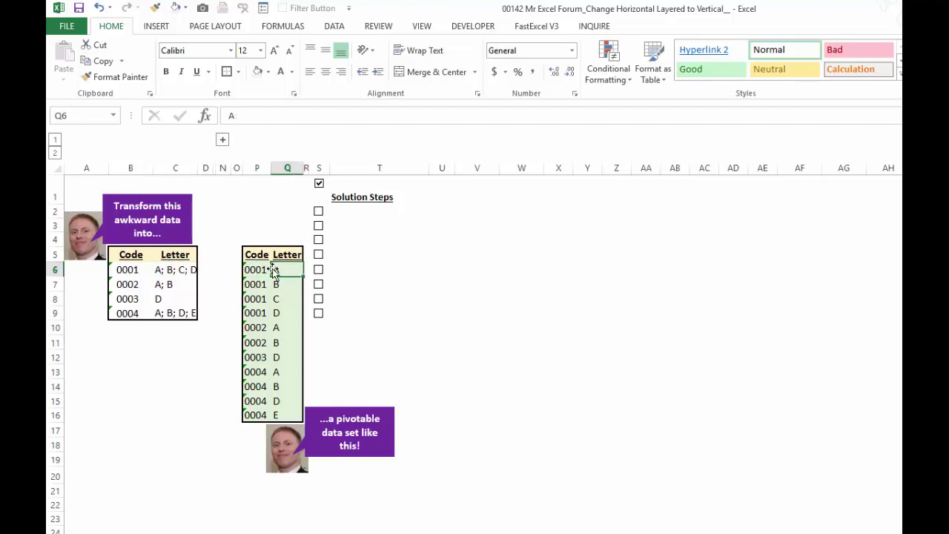
click(129, 270)
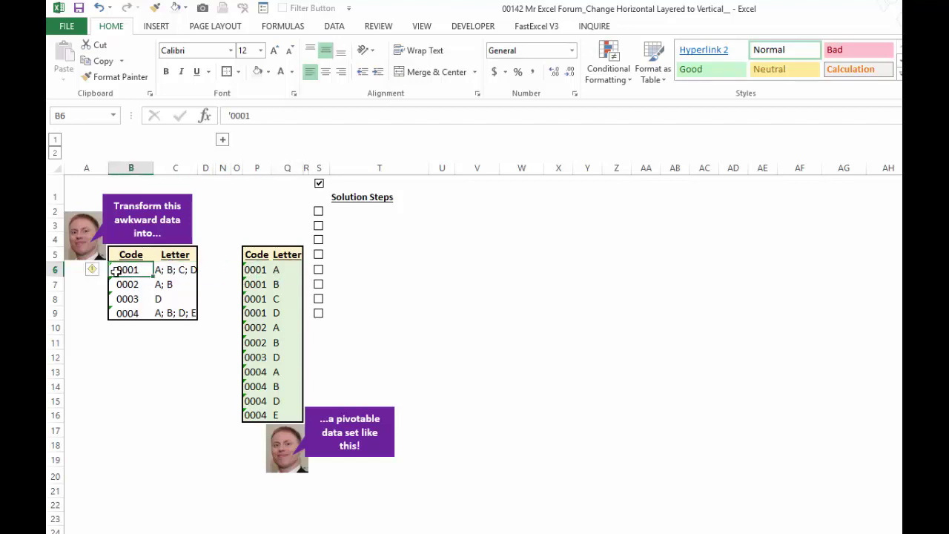
click(176, 270)
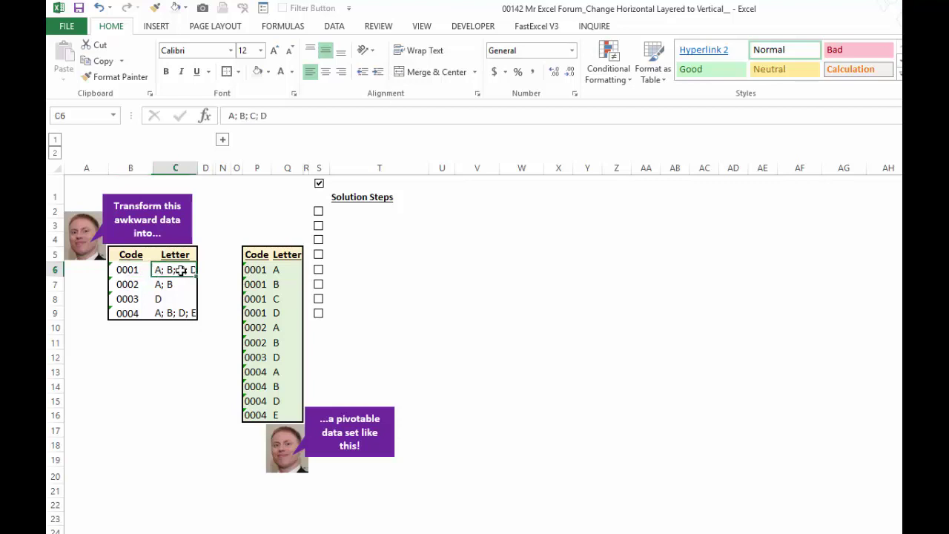
drag(249, 270, 286, 312)
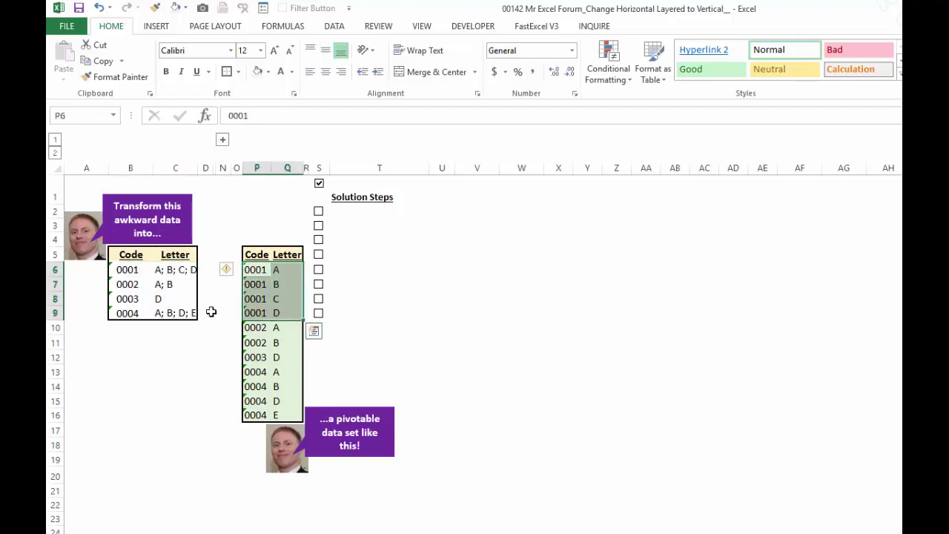
Check codes 0002, 0003 and 0004 against the target's four rows for 0004
click(124, 284)
click(128, 299)
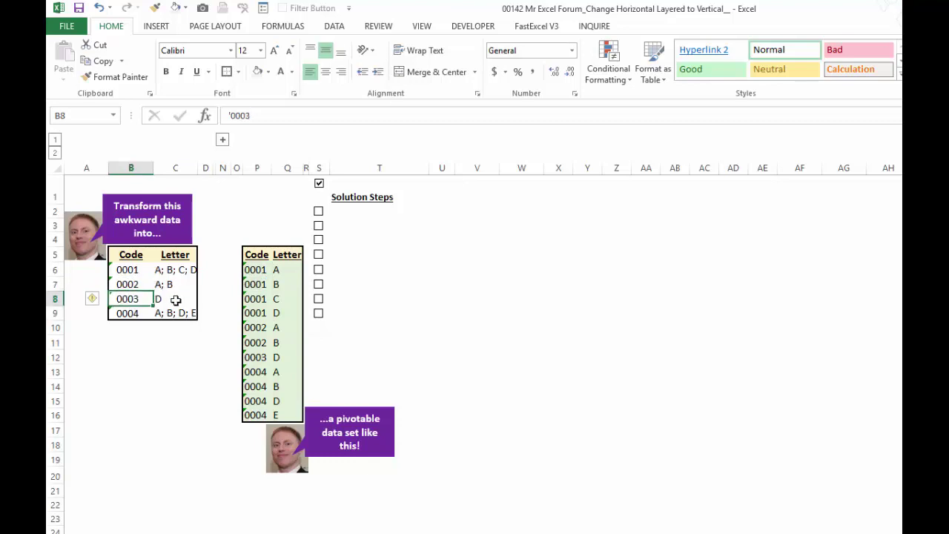
click(128, 314)
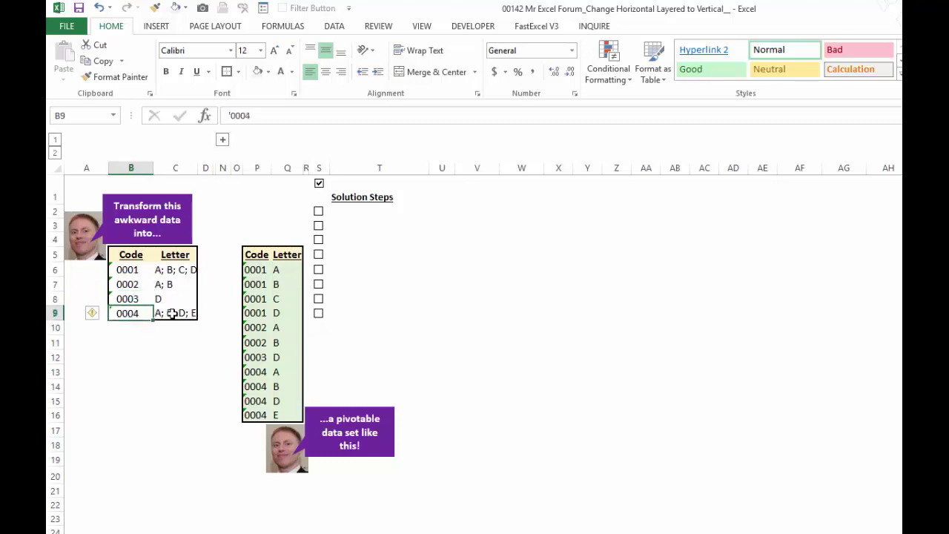
drag(256, 372, 267, 416)
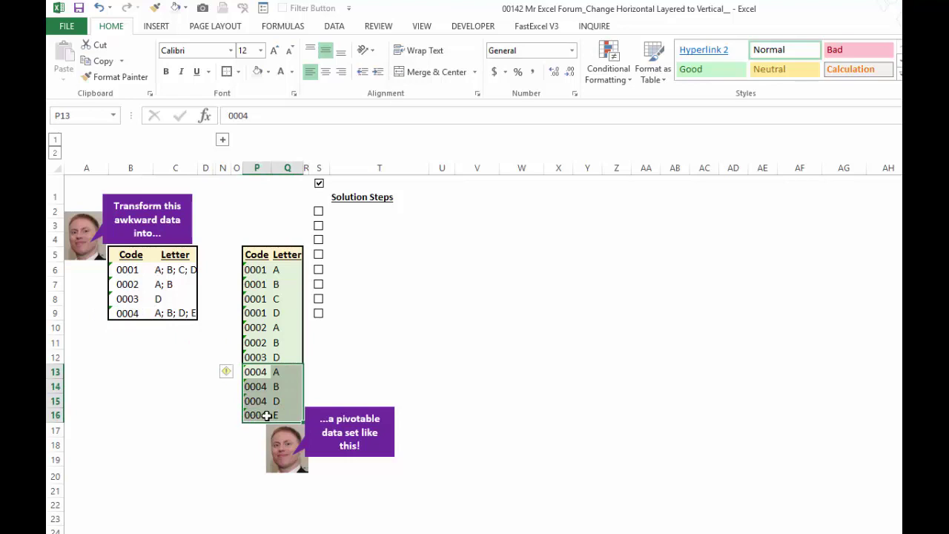
click(124, 432)
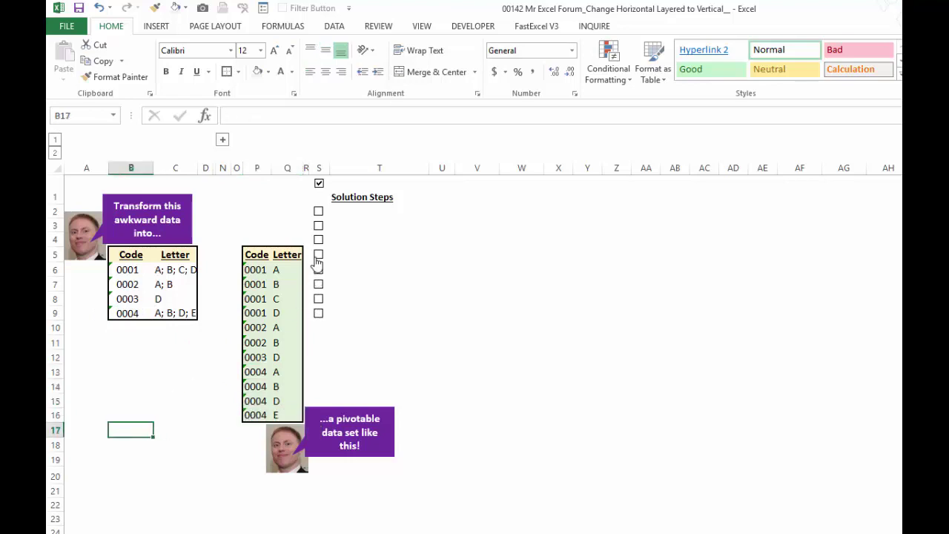
click(221, 139)
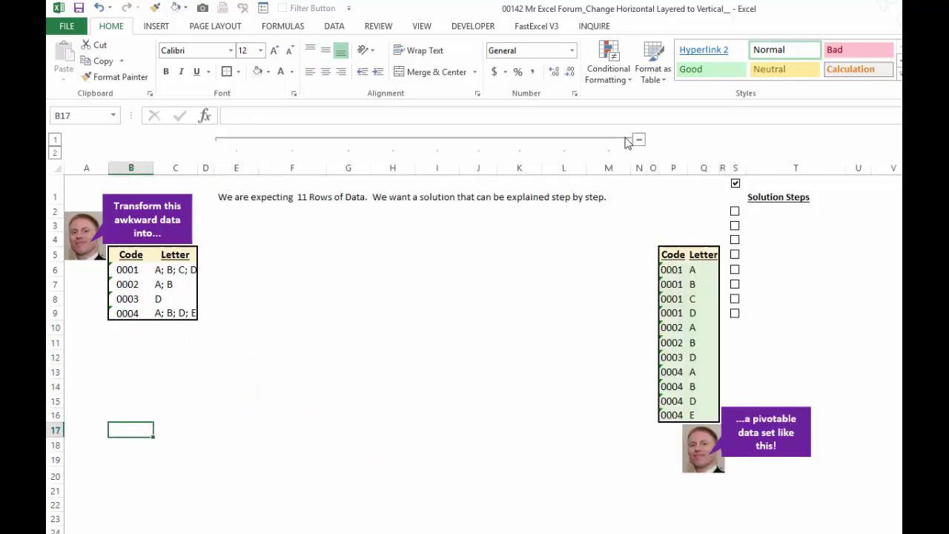
click(227, 197)
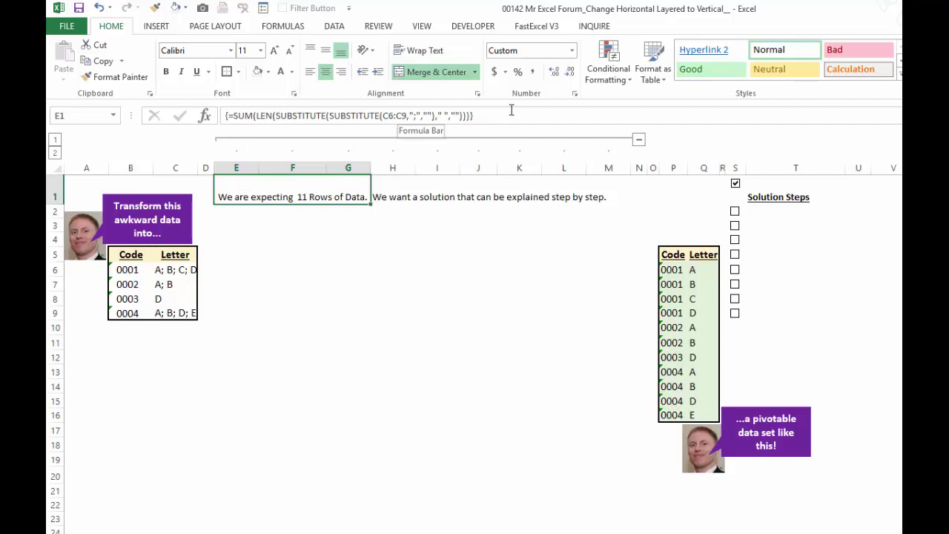
click(127, 398)
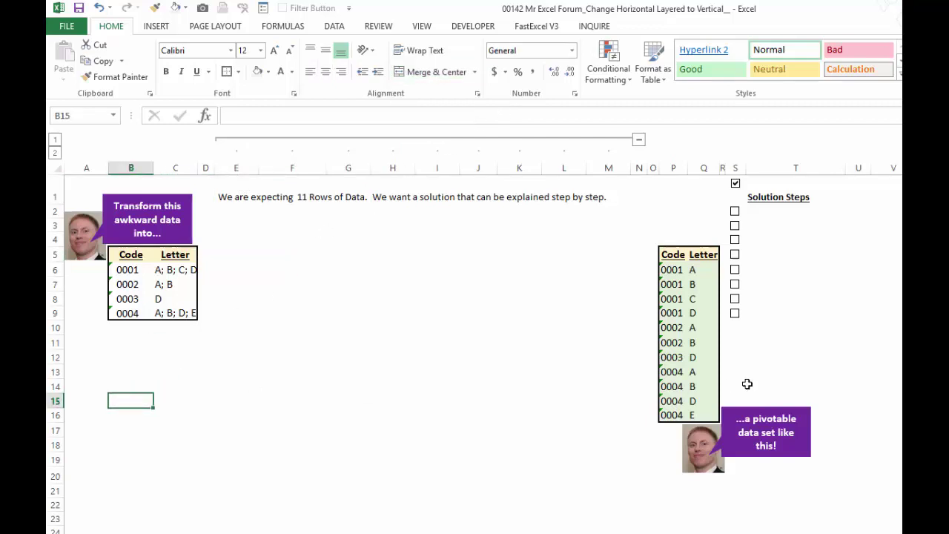
Show the Repeat? column and inspect its letter count for code 0001 (A; B; C; D)
click(735, 212)
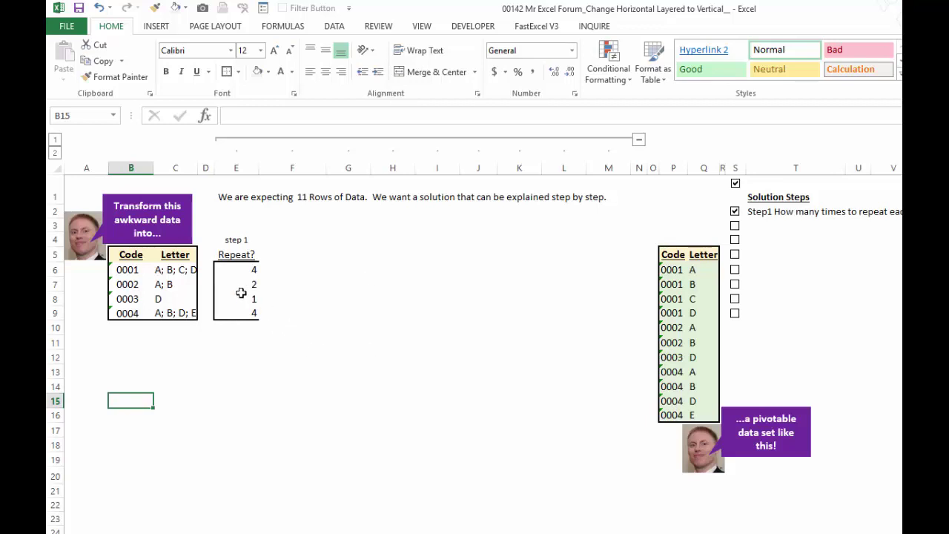
click(137, 272)
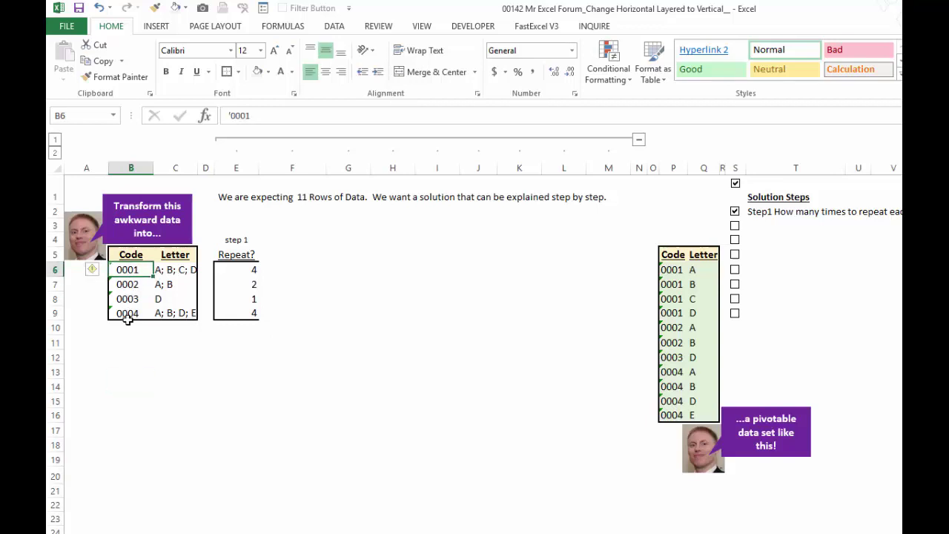
key(Right)
click(230, 270)
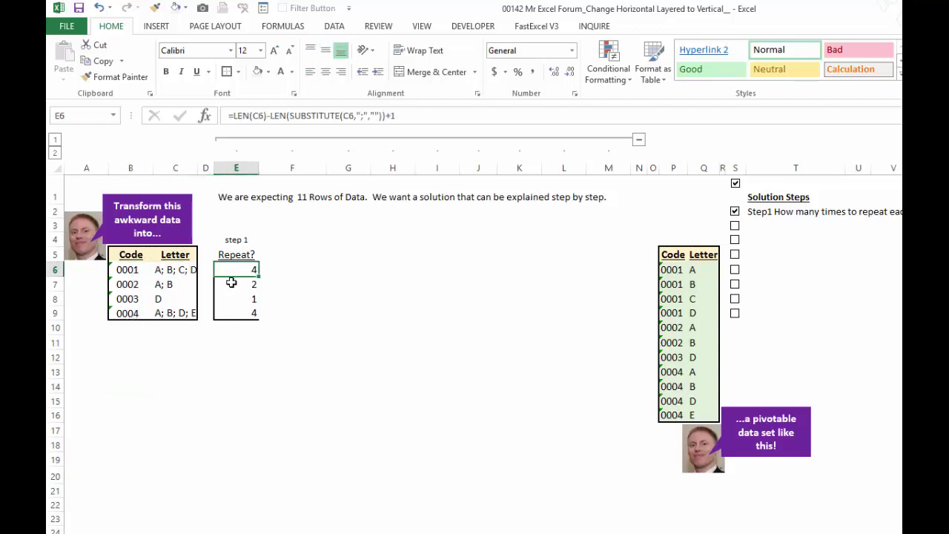
Verify the Repeat? counts for codes 0002, 0003 (single D) and 0004 (A; B; D; E)
click(232, 283)
click(239, 297)
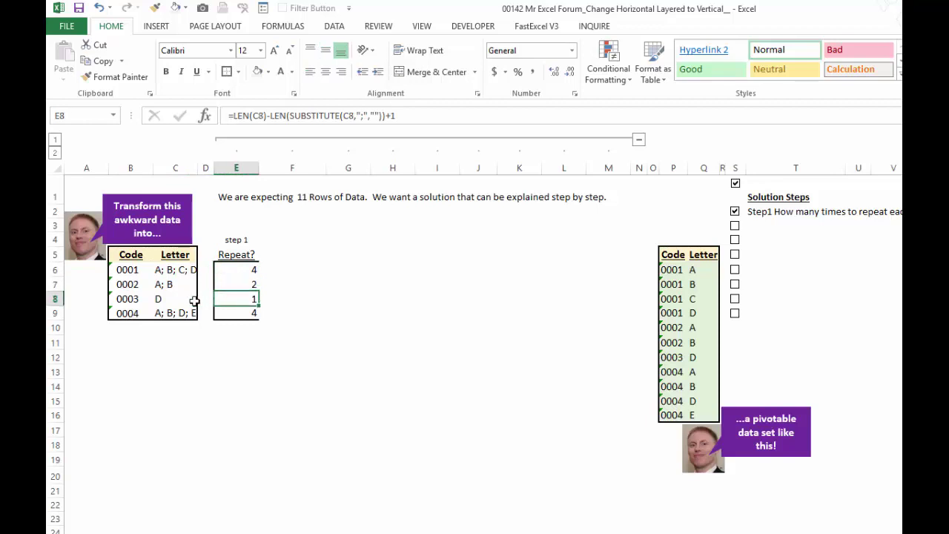
click(191, 299)
click(243, 315)
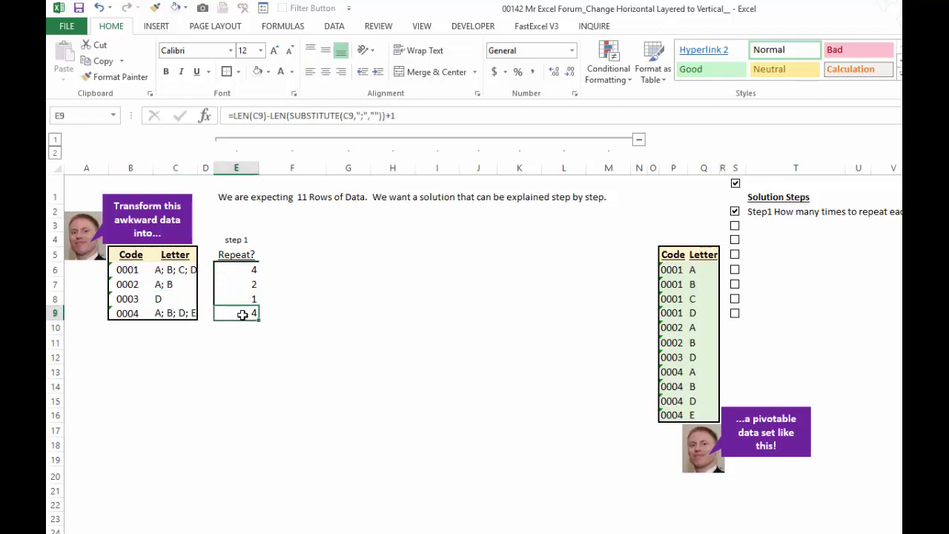
click(184, 315)
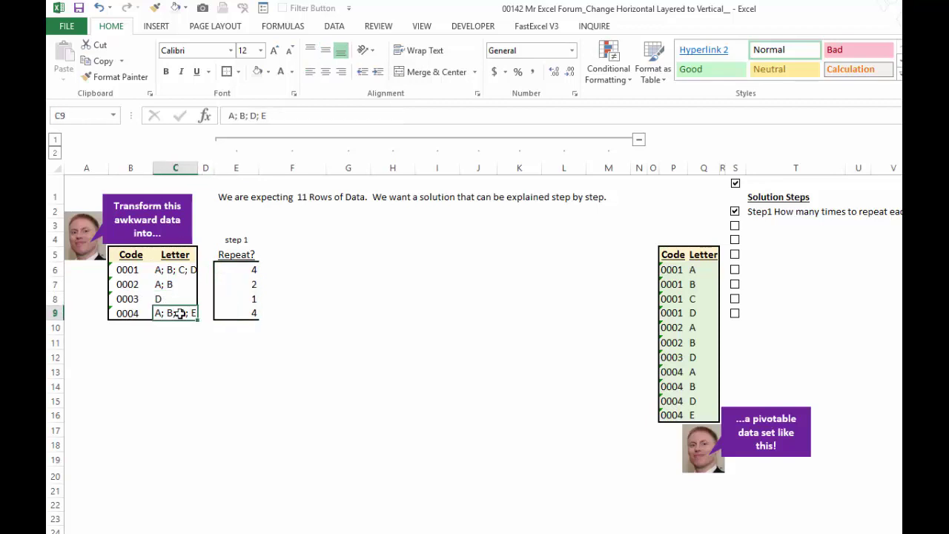
click(247, 284)
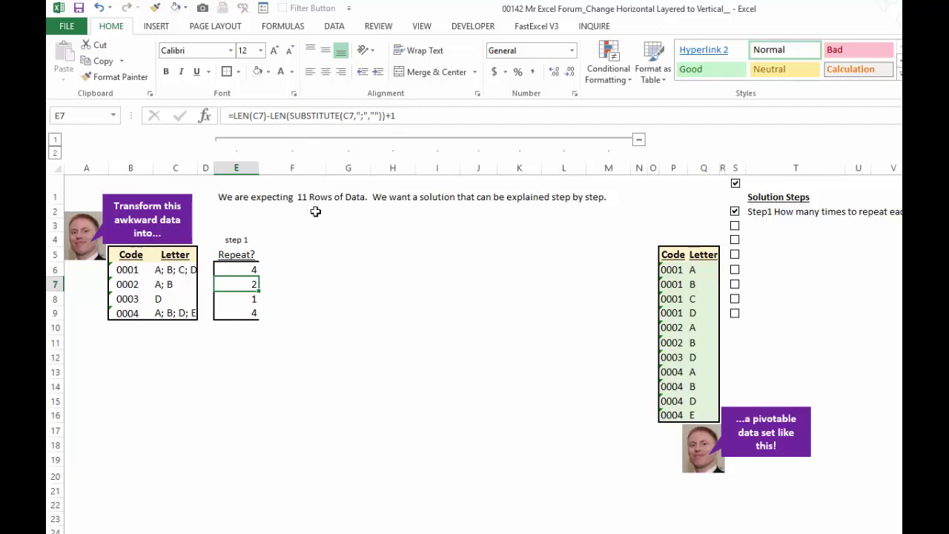
Tick Step2 to show the Growing Total column listing 0, 4, 6, 7, 11
click(734, 225)
Inspect the Growing Total running sums: starting 0, then =F6+E6 and =F7+E7
click(269, 487)
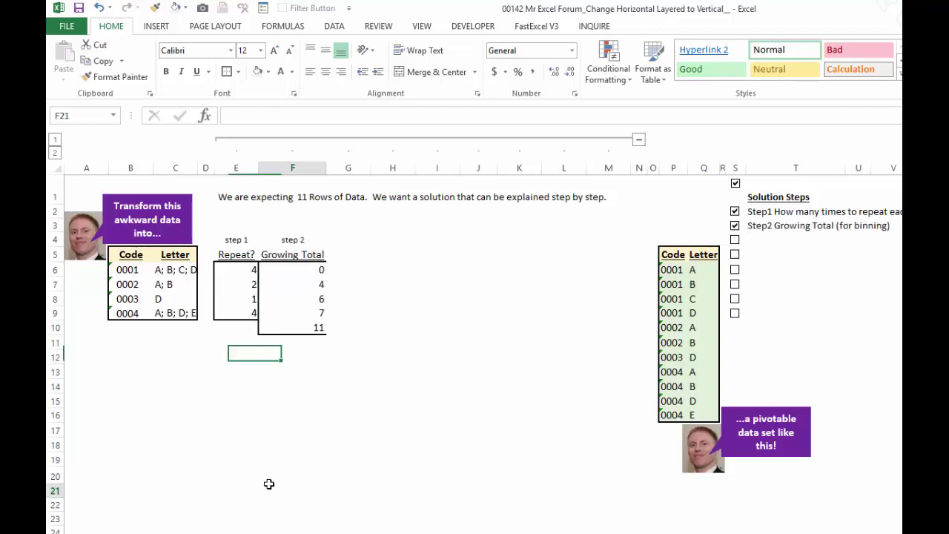
drag(245, 270, 249, 283)
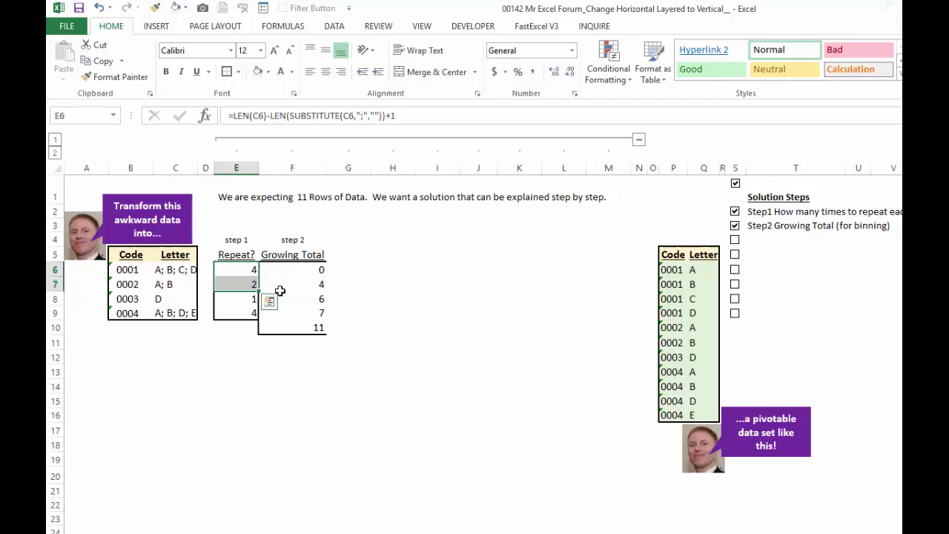
click(312, 272)
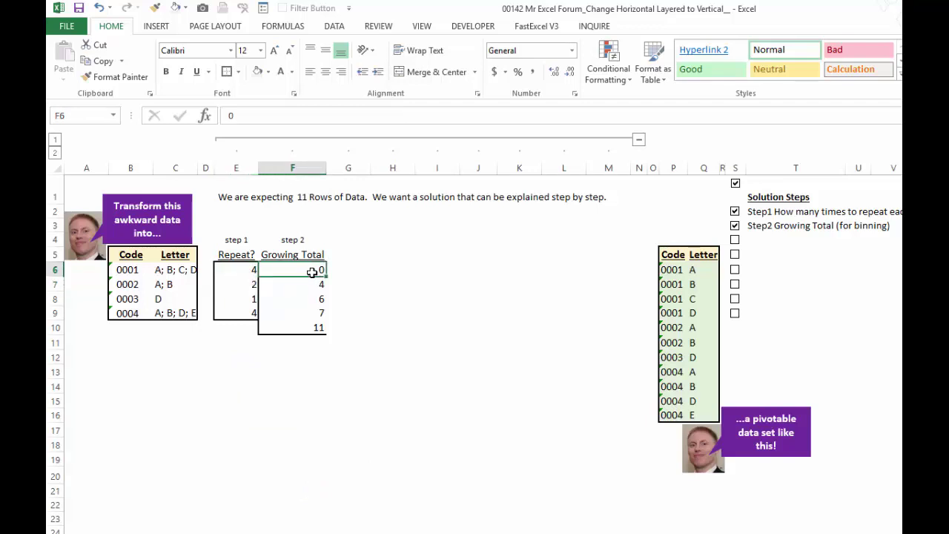
click(319, 285)
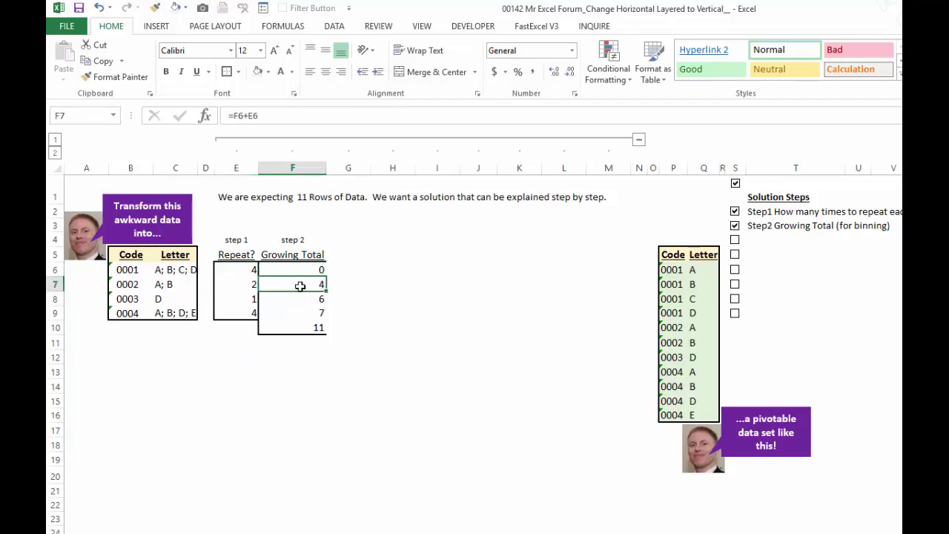
drag(252, 270, 272, 272)
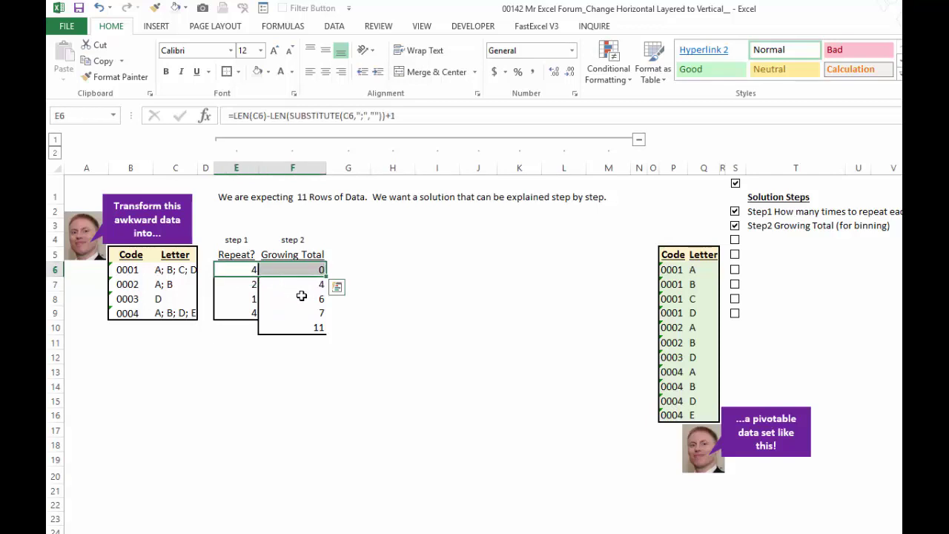
click(304, 299)
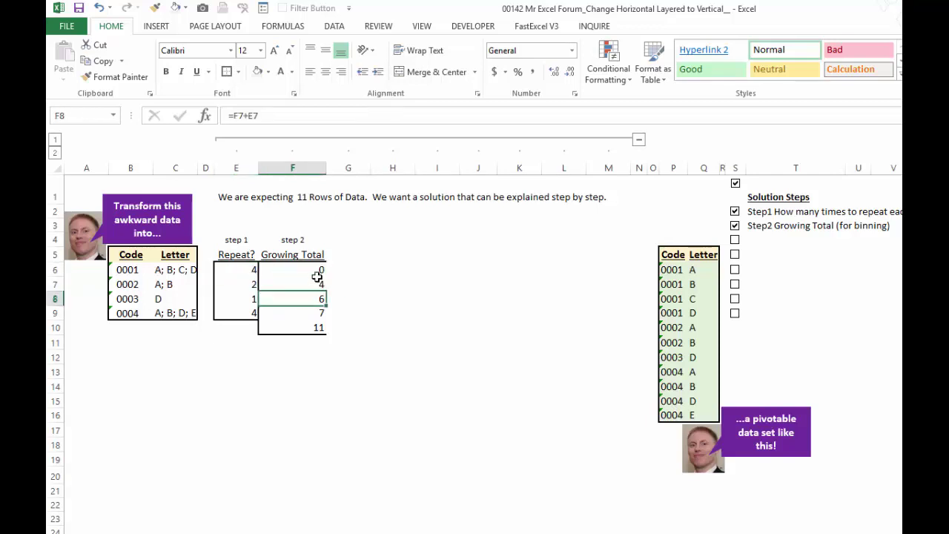
Review F8 and F9 formulas unchanged, the final total 11, and show the 0–13 Counter column
click(316, 117)
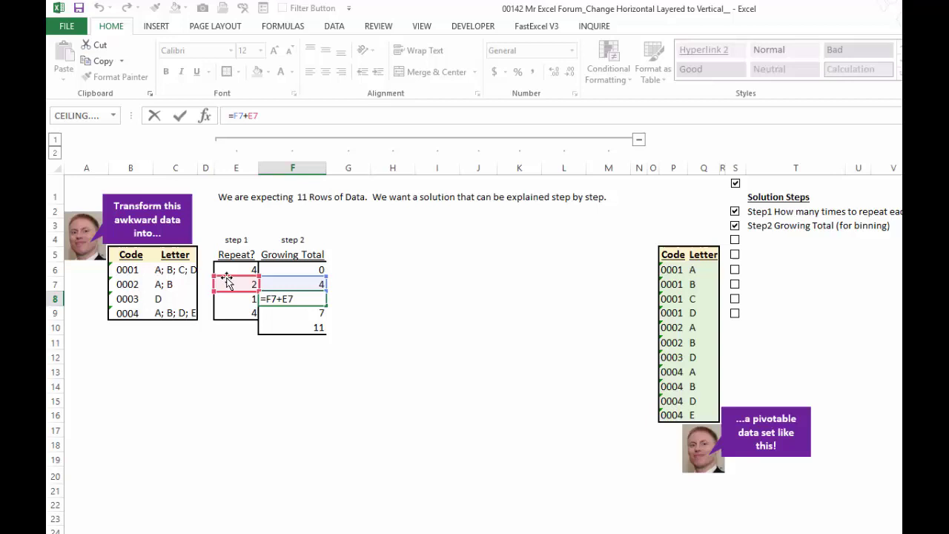
key(Escape)
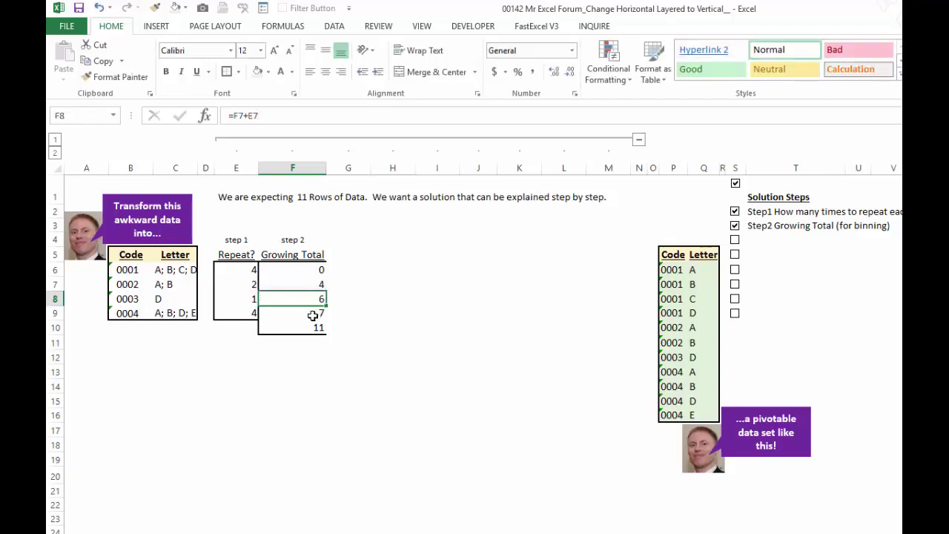
click(313, 315)
click(279, 122)
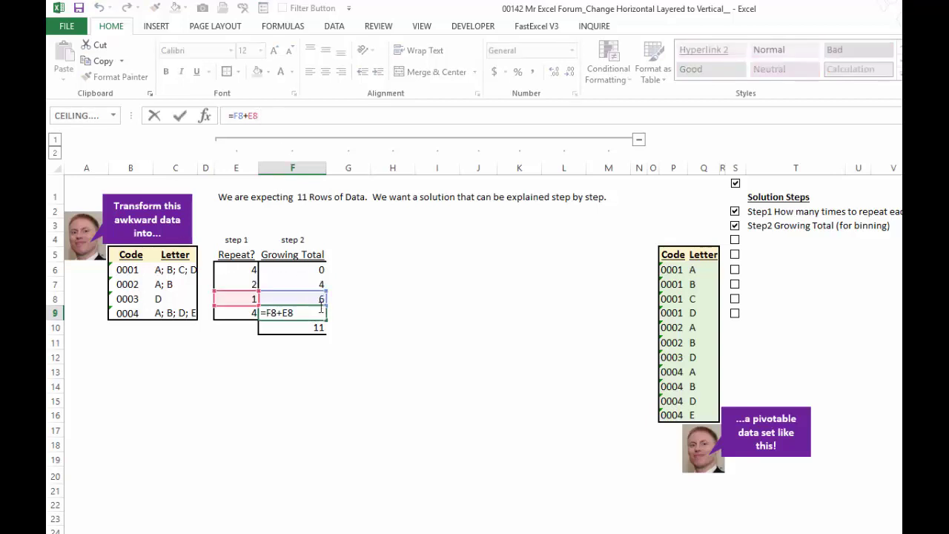
key(Escape)
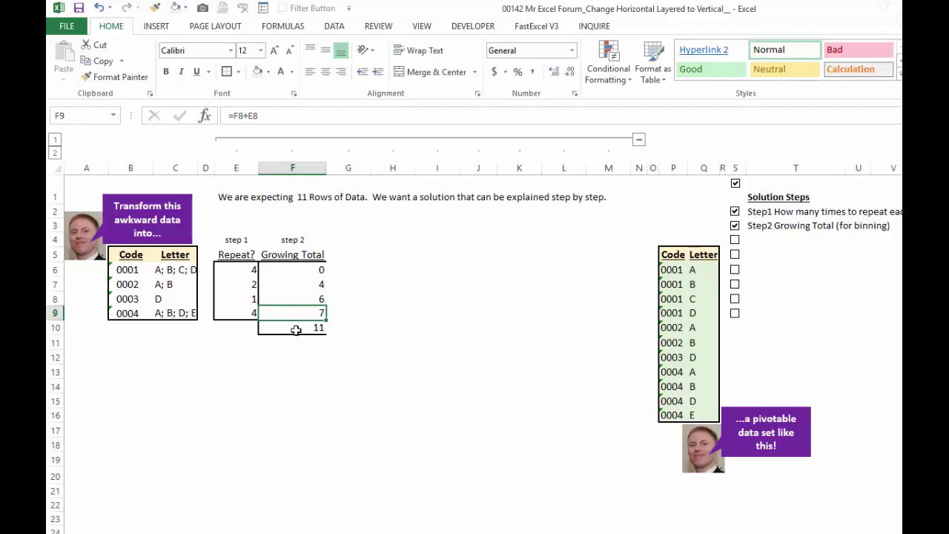
click(296, 330)
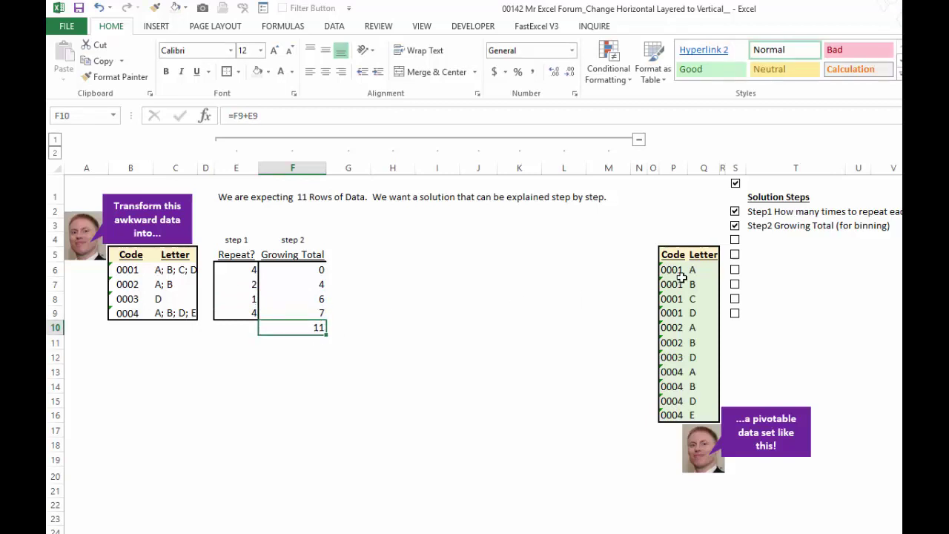
click(738, 243)
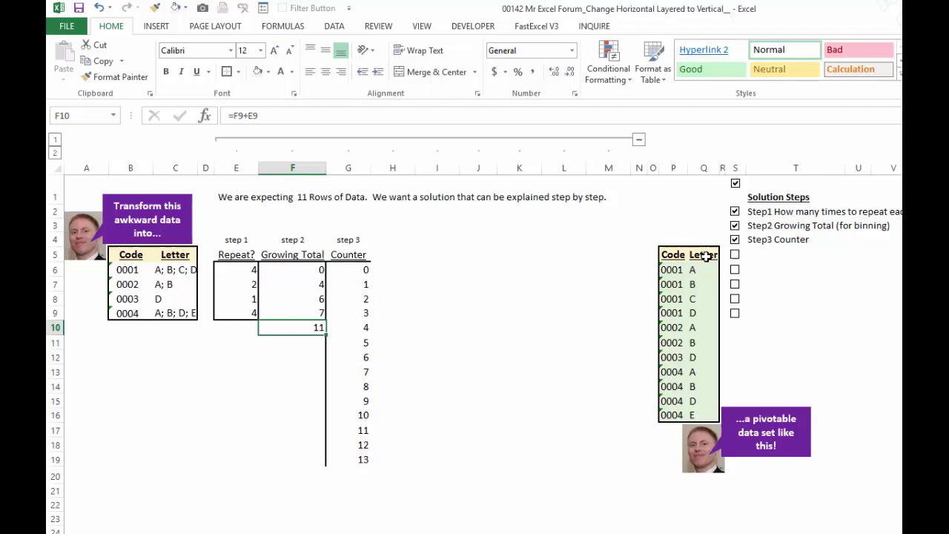
Tick Step4 to show the Closest match column giving 1,1,1,1,2,2,3,4,4,4,4,5,5,5
click(734, 256)
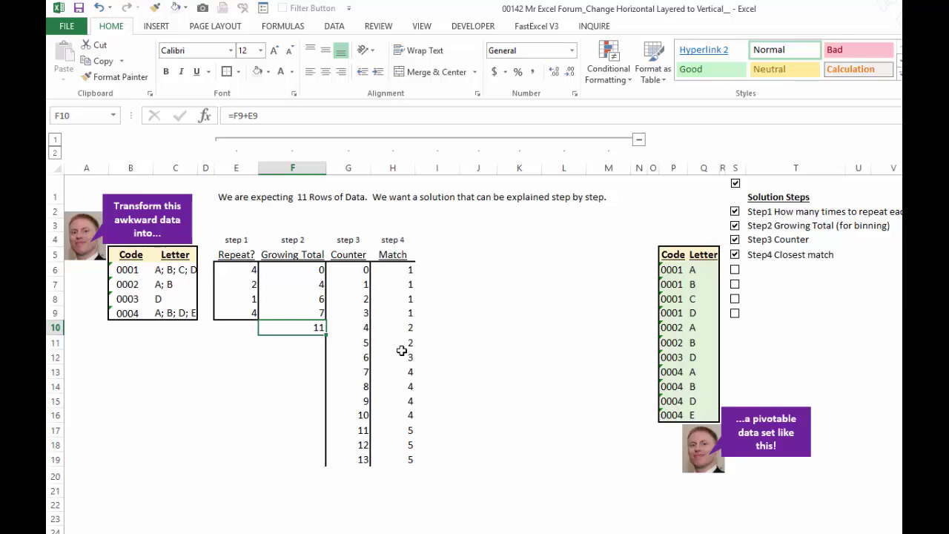
Inspect the H10 MATCH formula and the Match results for rows 6 to 11
click(406, 327)
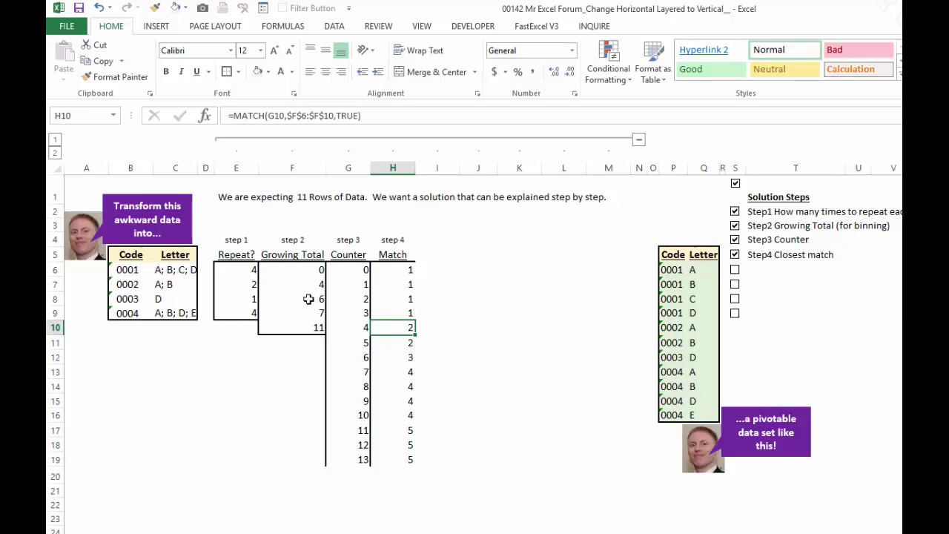
drag(305, 267, 305, 325)
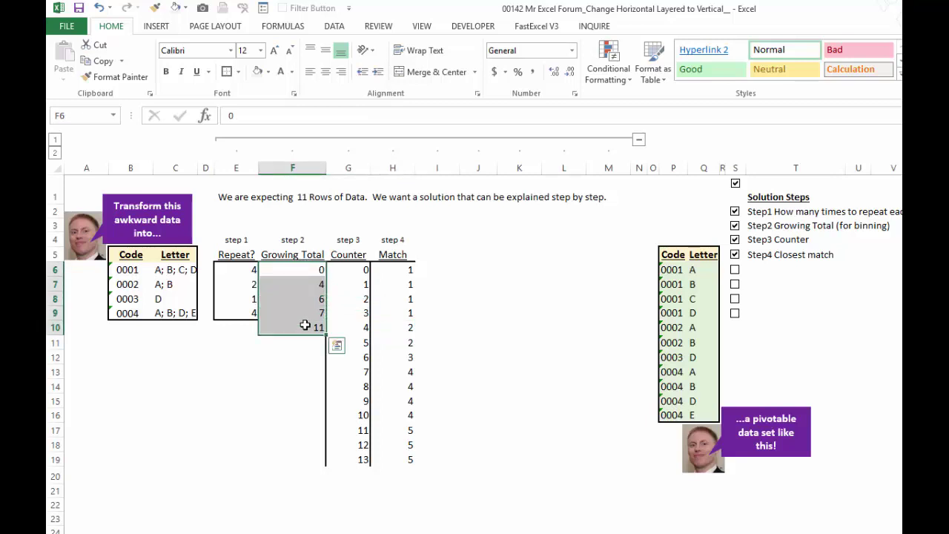
drag(403, 270, 404, 312)
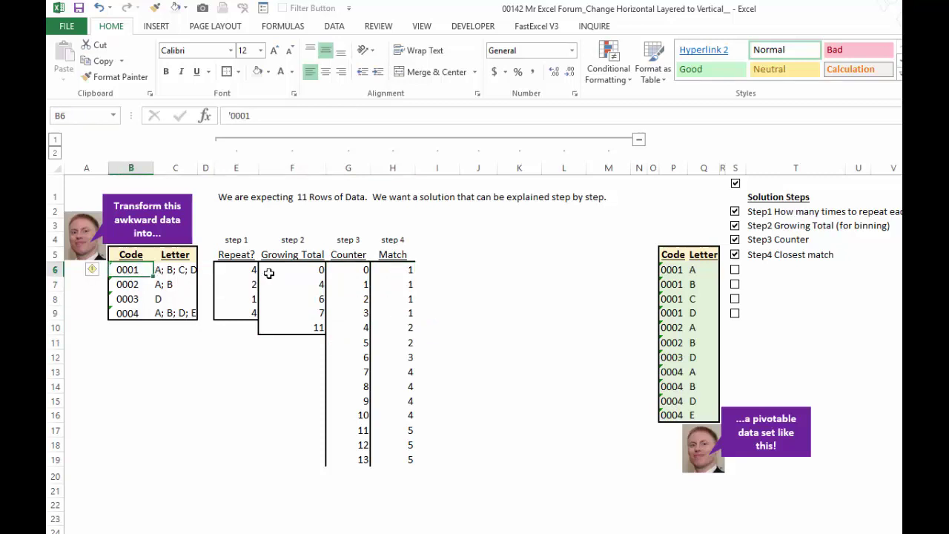
drag(410, 272, 405, 313)
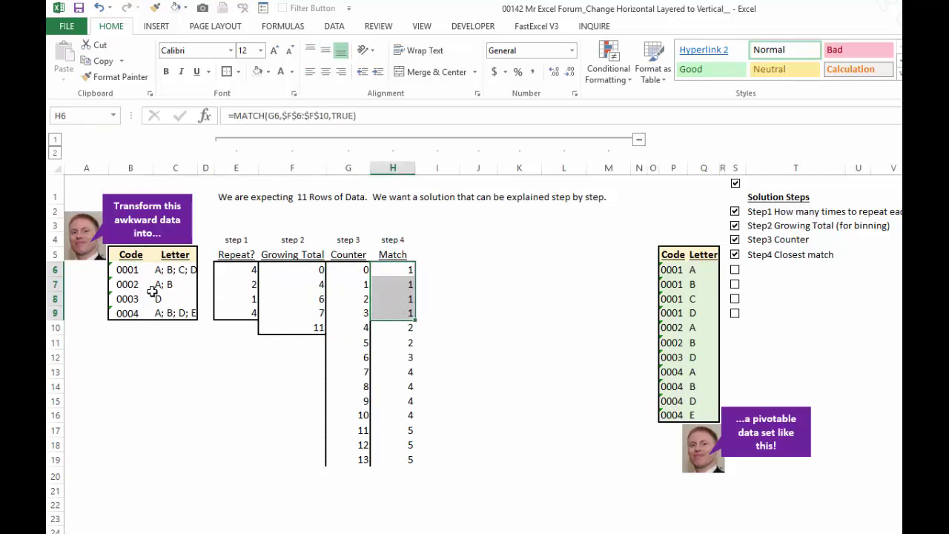
click(404, 327)
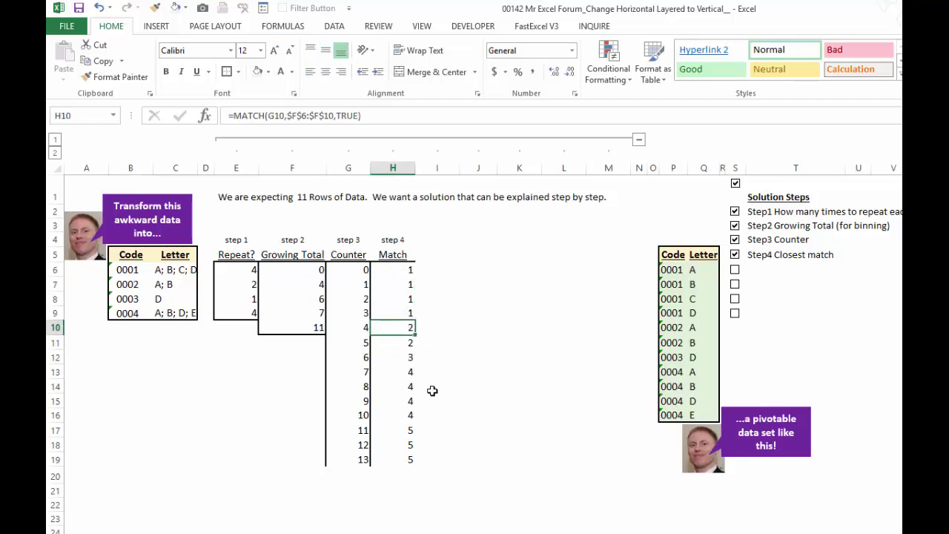
key(shift+Down)
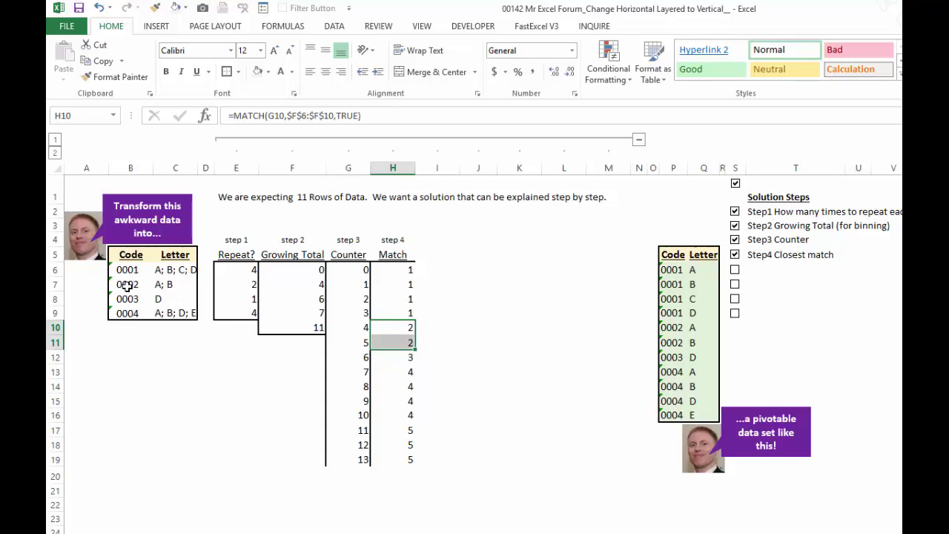
Check Match results in rows 12–16 against code 0004 and re-enter H11's formula unchanged
click(402, 358)
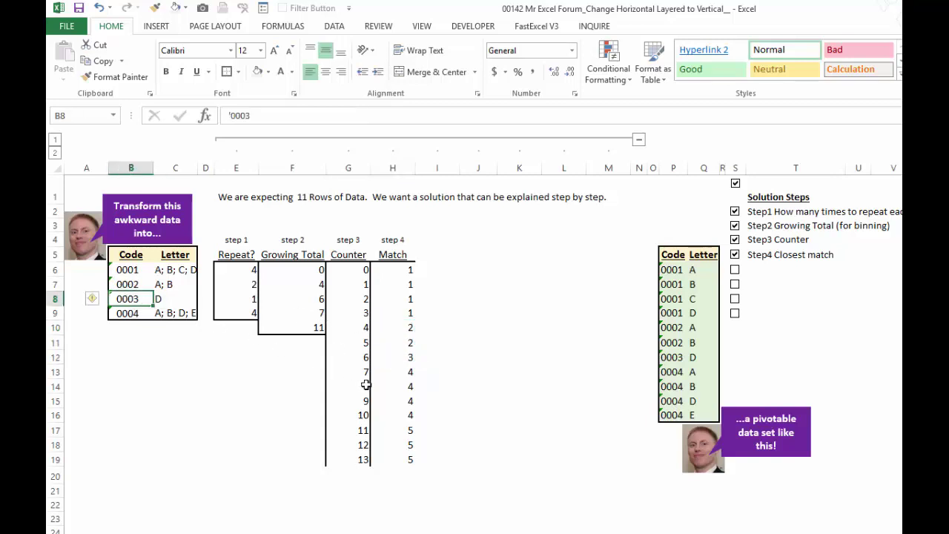
click(396, 371)
key(shift+Down)
key(shift+Down)
key(shift+Down)
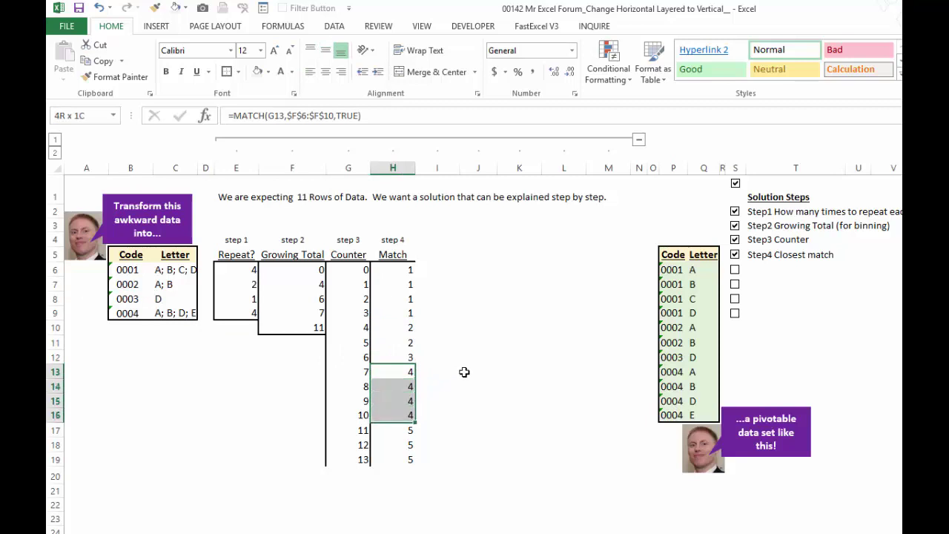
click(124, 313)
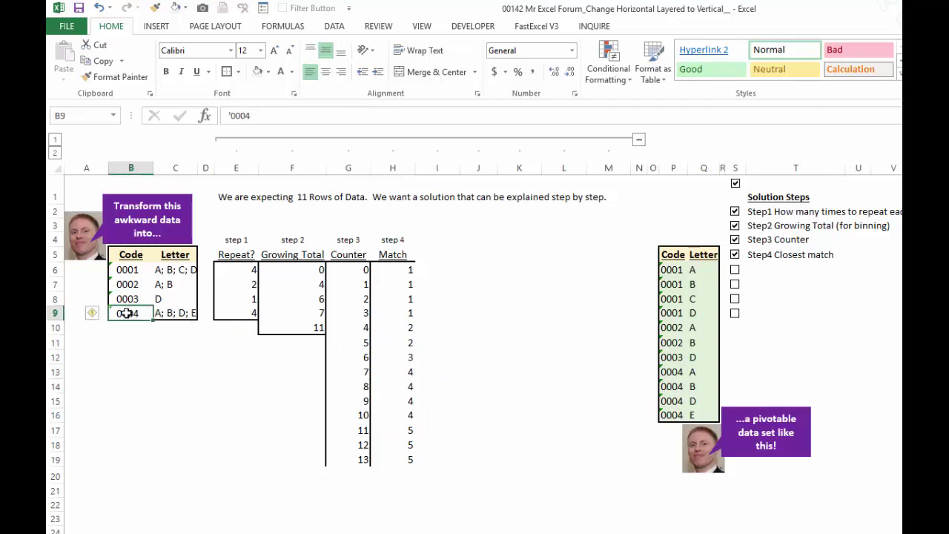
click(400, 347)
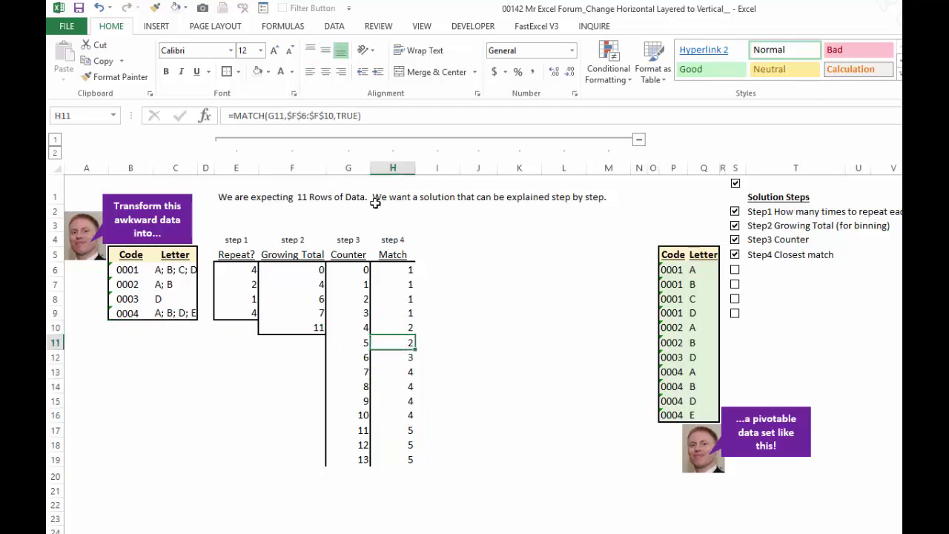
click(338, 117)
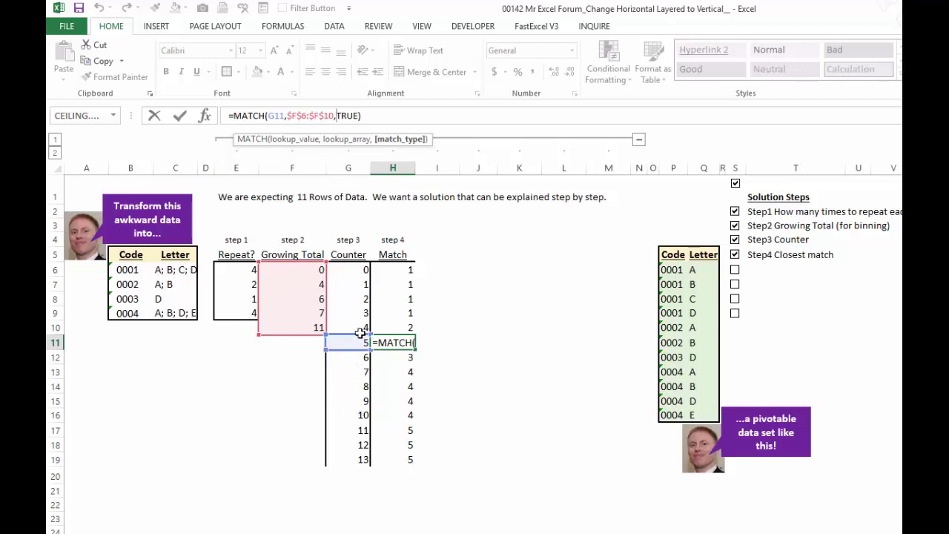
key(ctrl+Return)
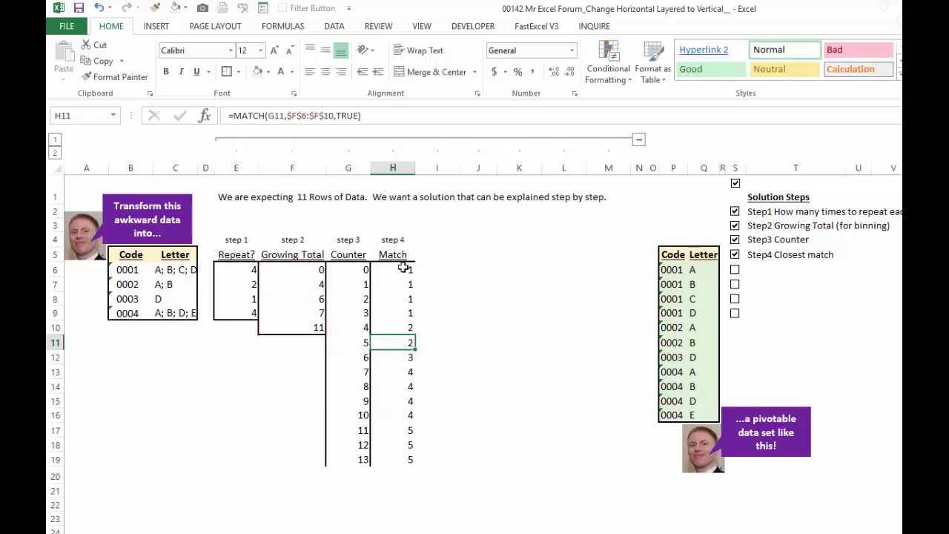
Select the Match results H6:H9 and row 12, then show the step 5 Code column
drag(401, 270, 403, 343)
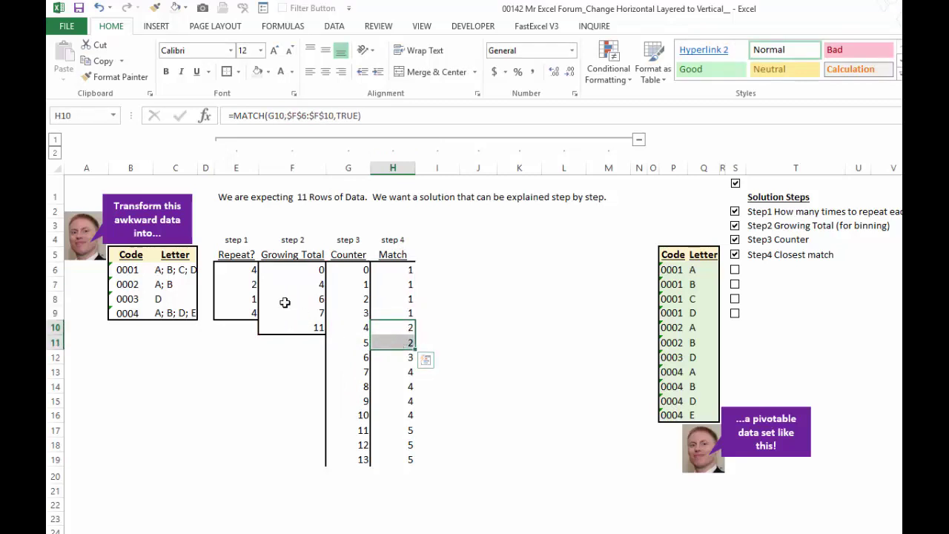
click(391, 359)
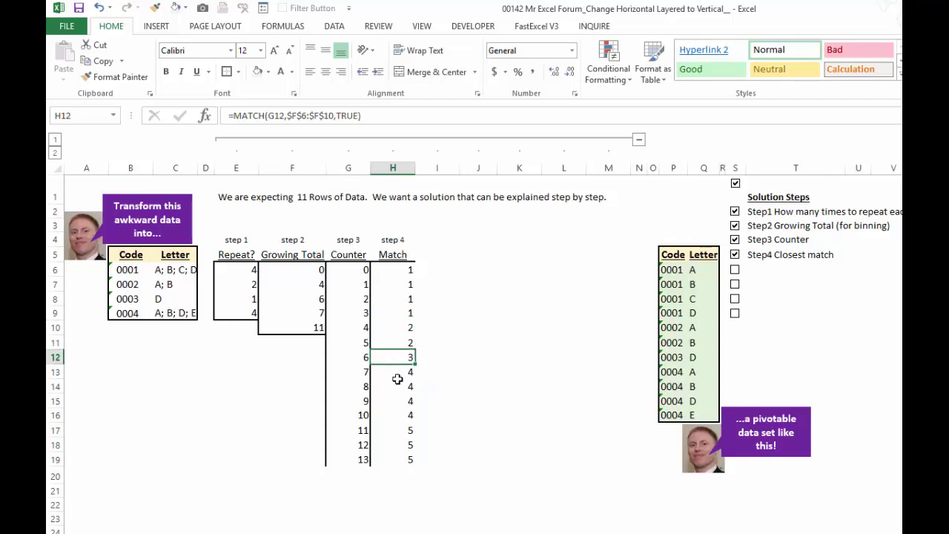
click(736, 272)
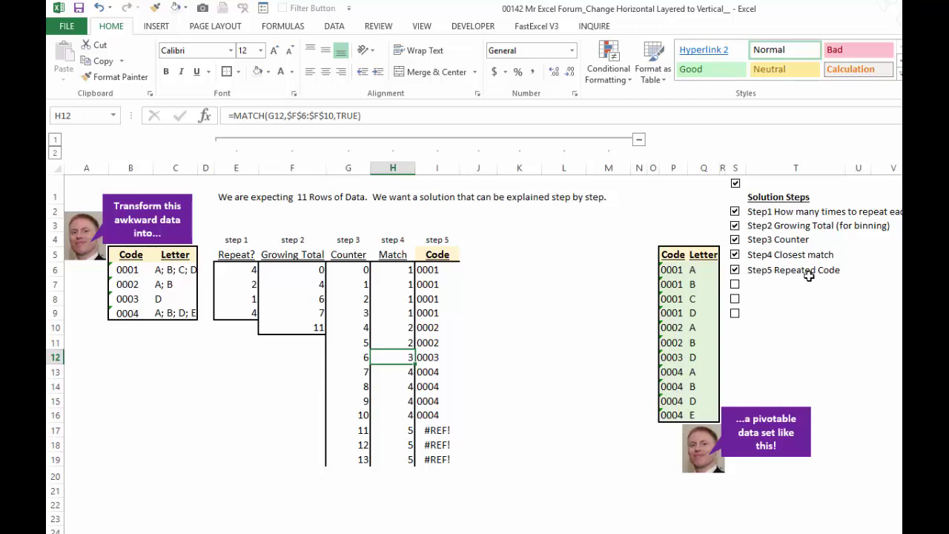
click(122, 271)
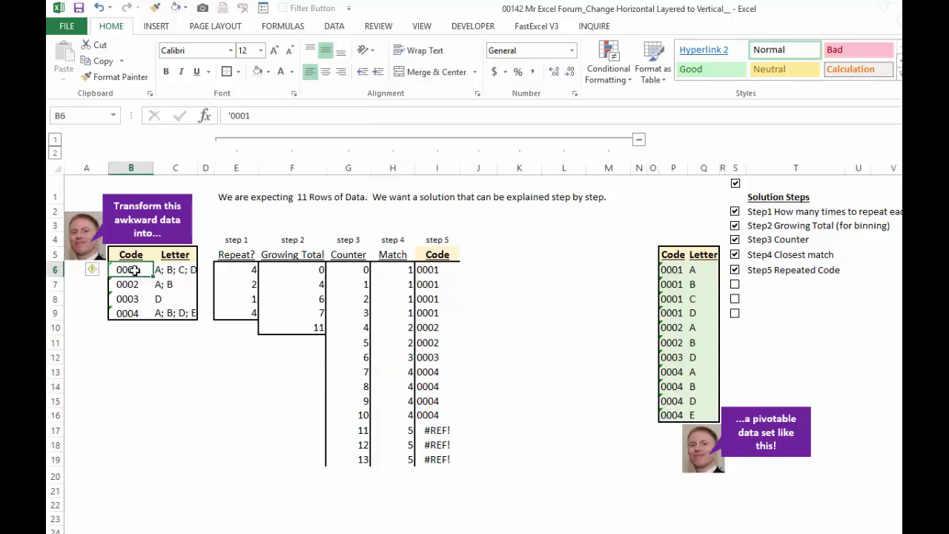
click(440, 270)
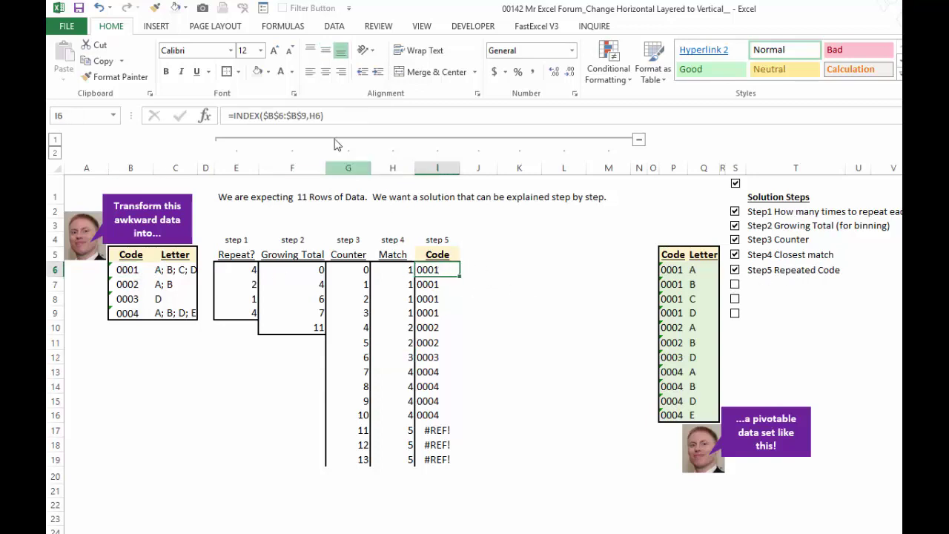
click(289, 116)
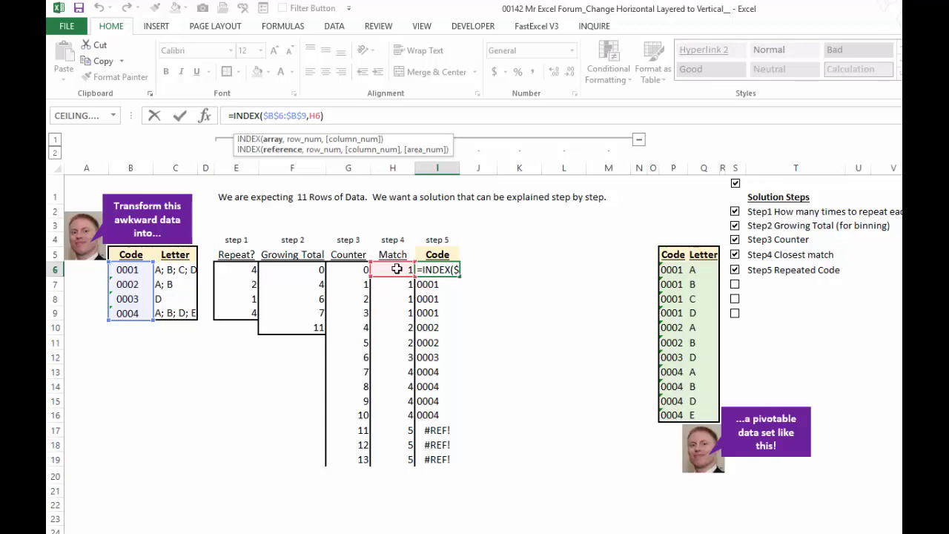
key(Return)
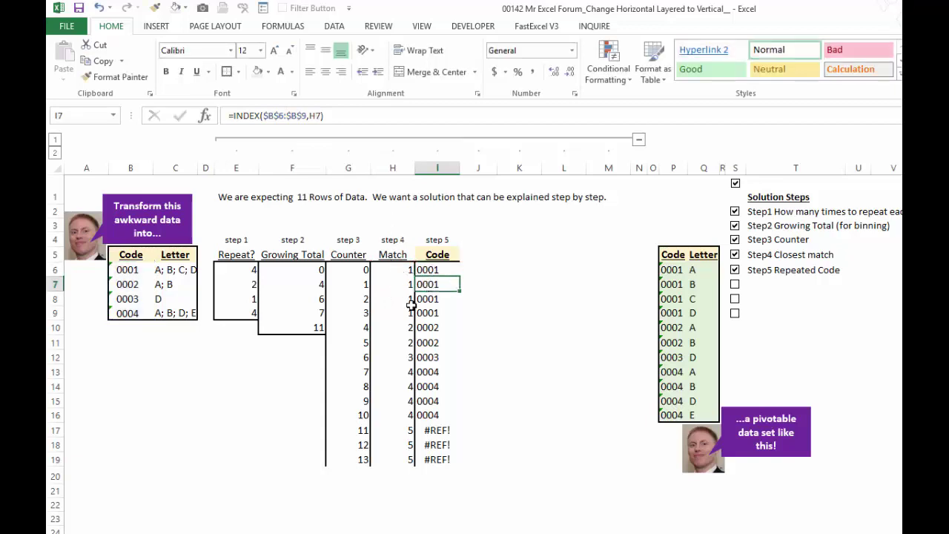
key(F2)
key(Escape)
key(Down)
key(F2)
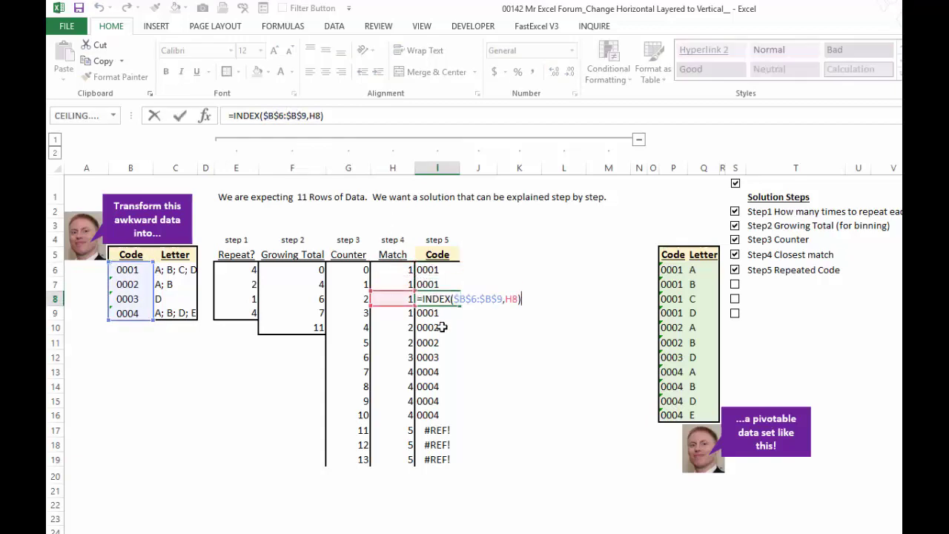
key(Escape)
key(Down)
key(F2)
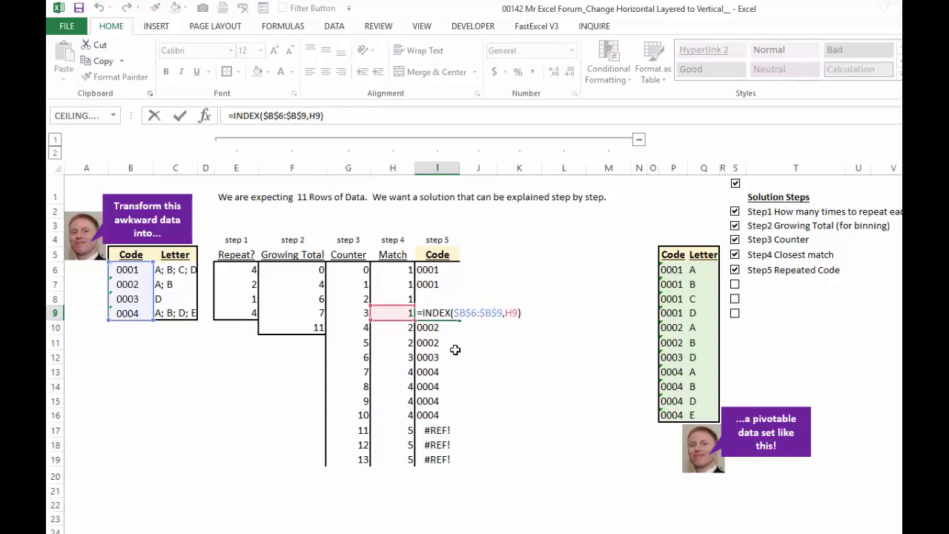
key(Escape)
key(Down)
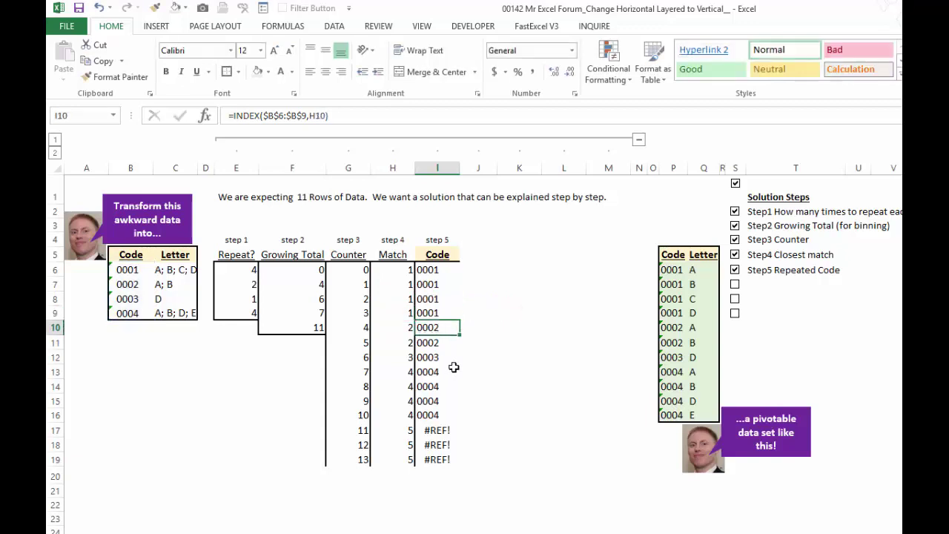
key(F2)
key(Escape)
key(Down)
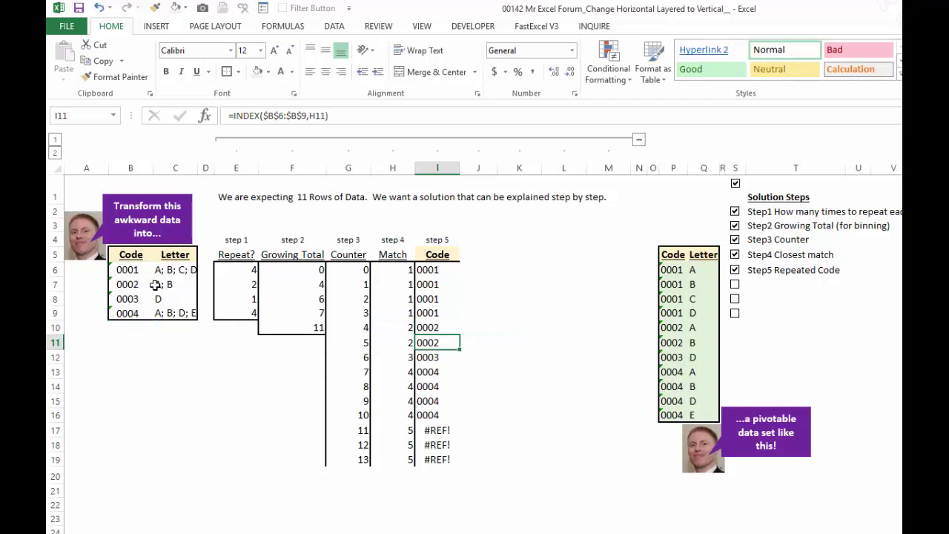
click(436, 429)
drag(436, 429, 436, 458)
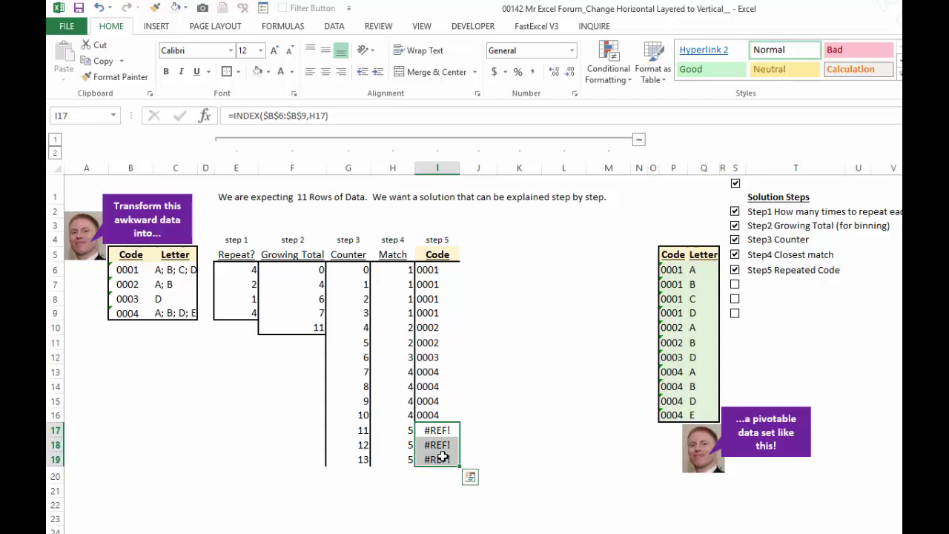
drag(436, 415, 425, 271)
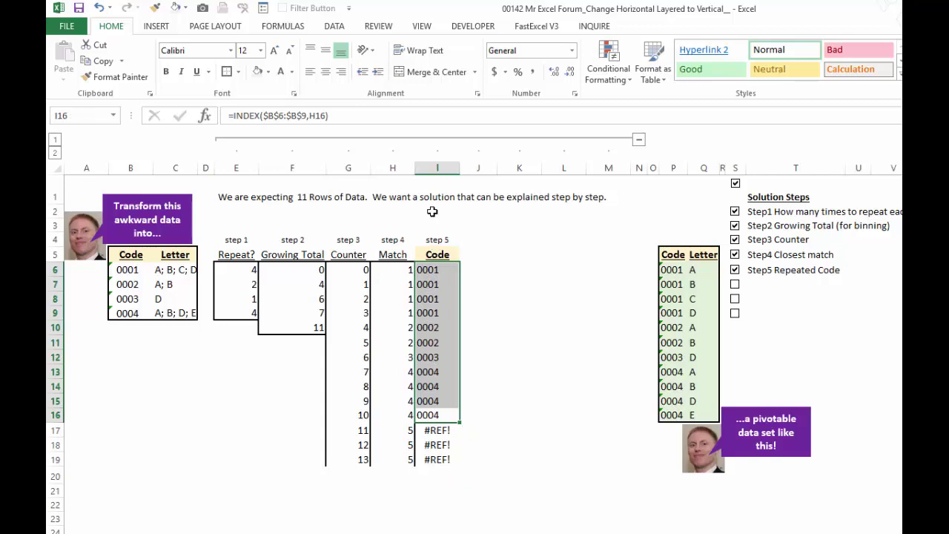
click(442, 255)
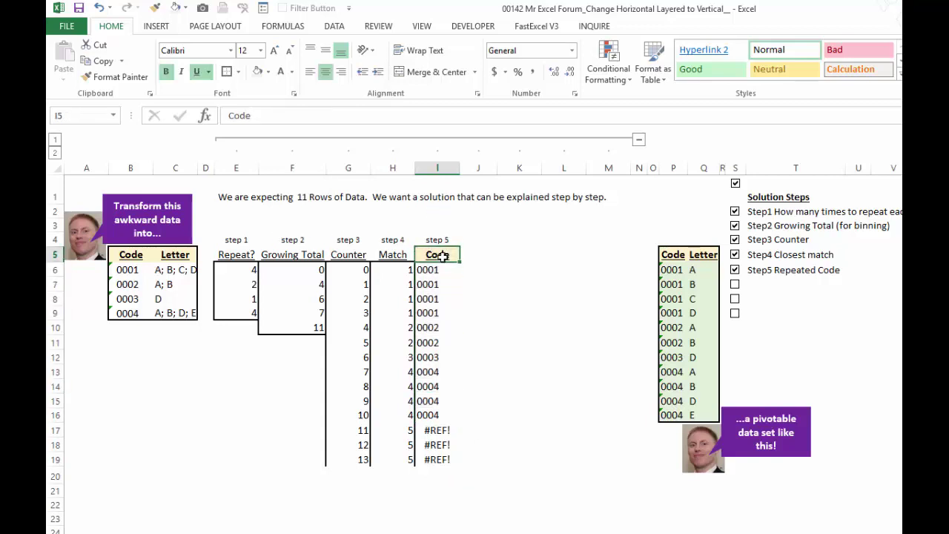
click(146, 260)
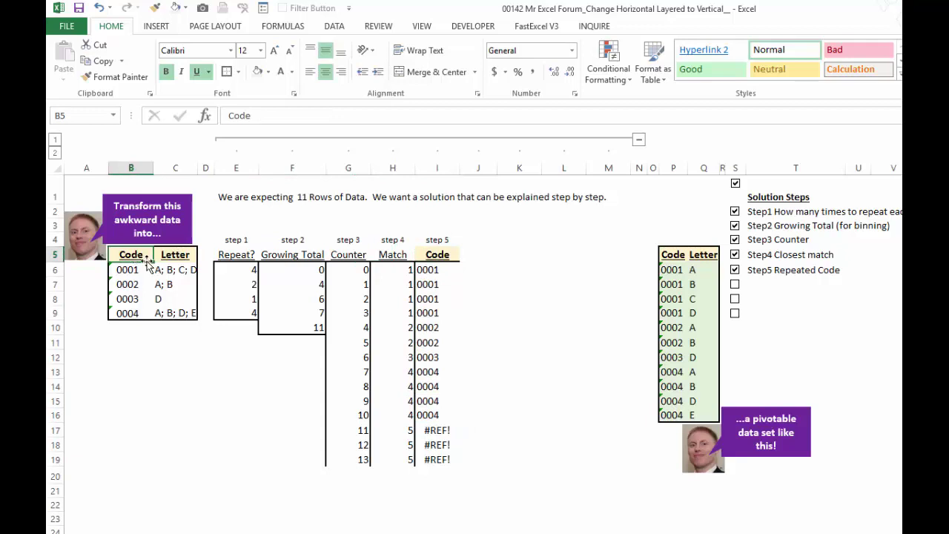
click(734, 285)
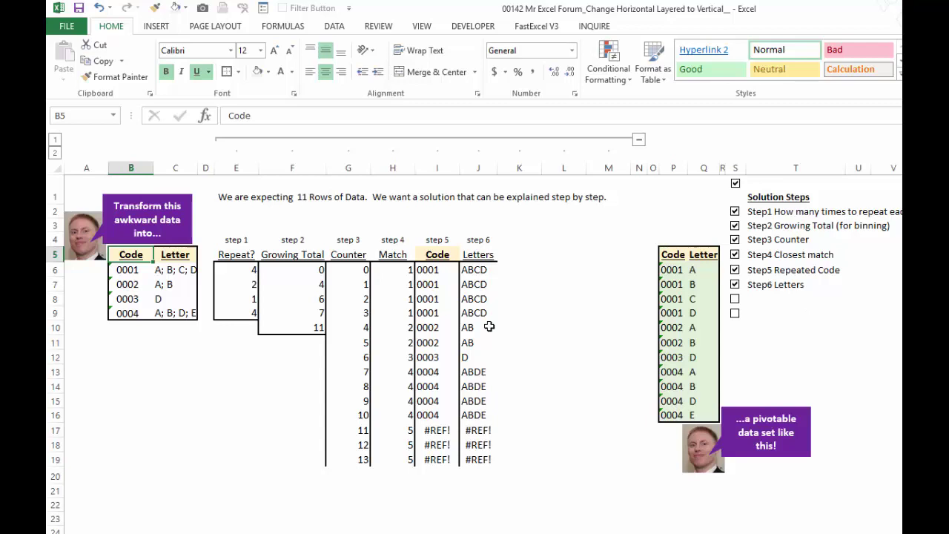
click(482, 270)
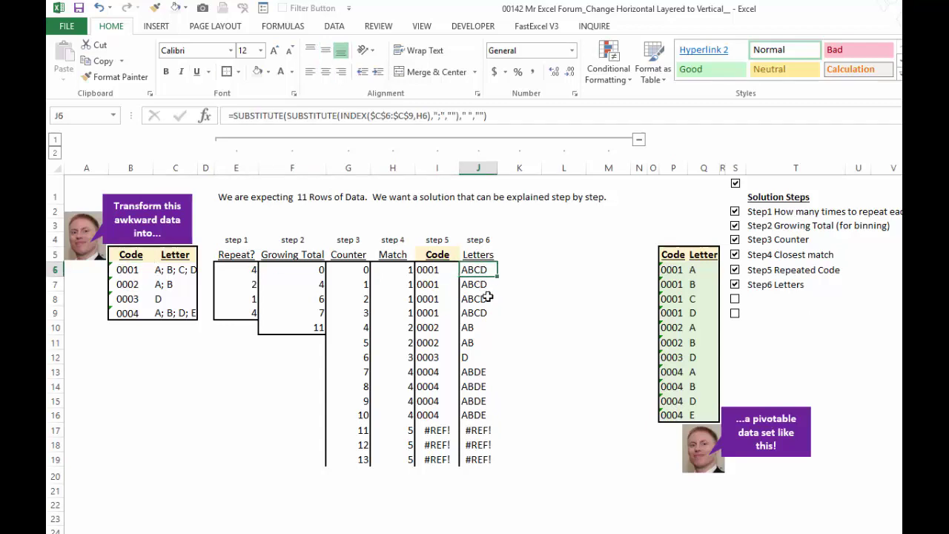
key(Down)
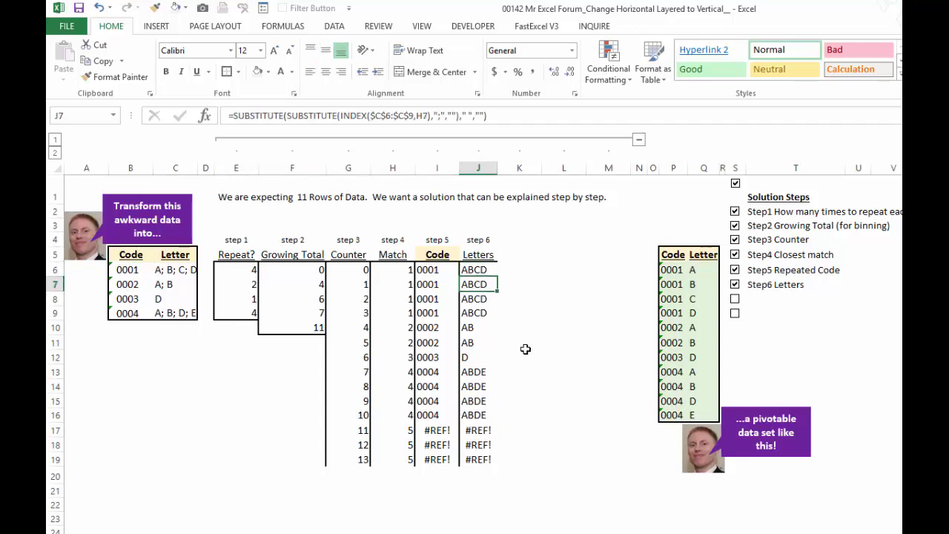
key(Up)
drag(443, 275, 438, 312)
drag(487, 270, 473, 343)
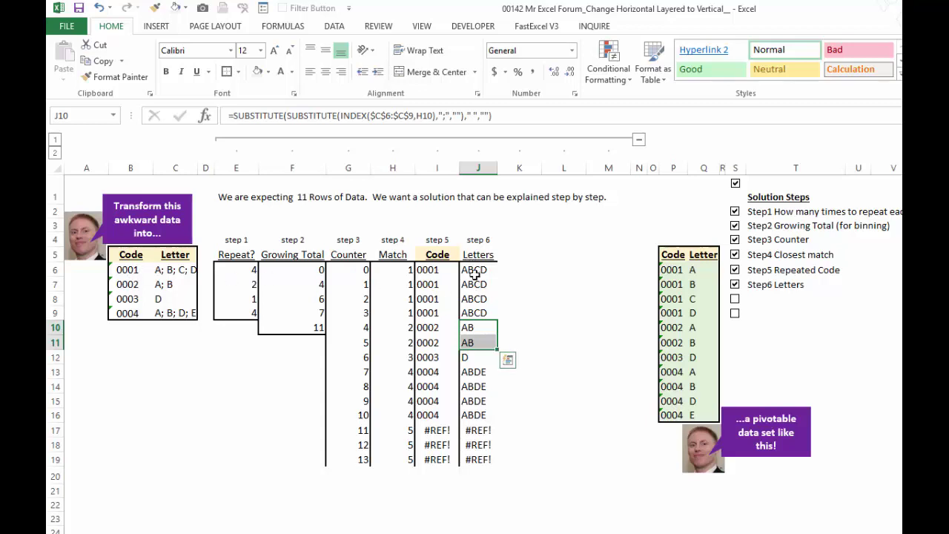
Show the Letter? column and inspect positions in K6 and K7 beside their J letter strings
click(735, 299)
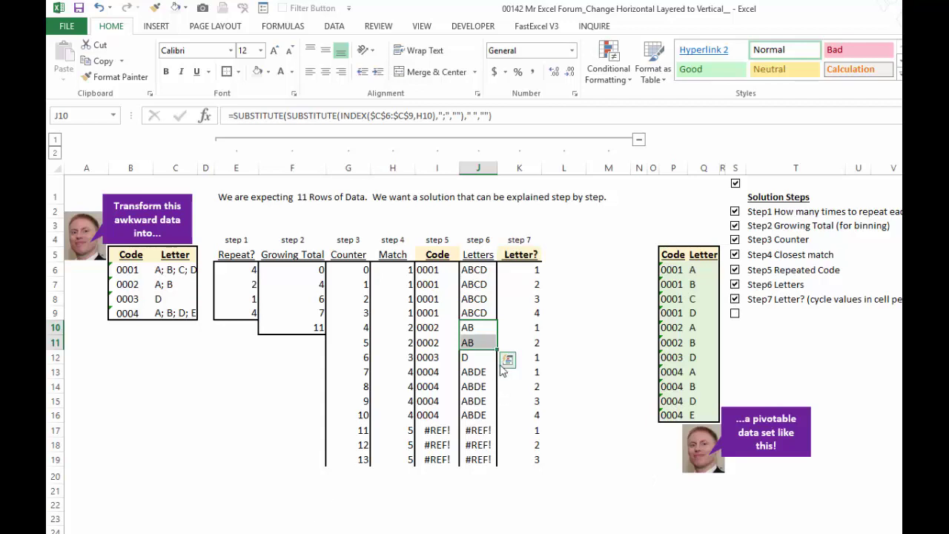
click(523, 272)
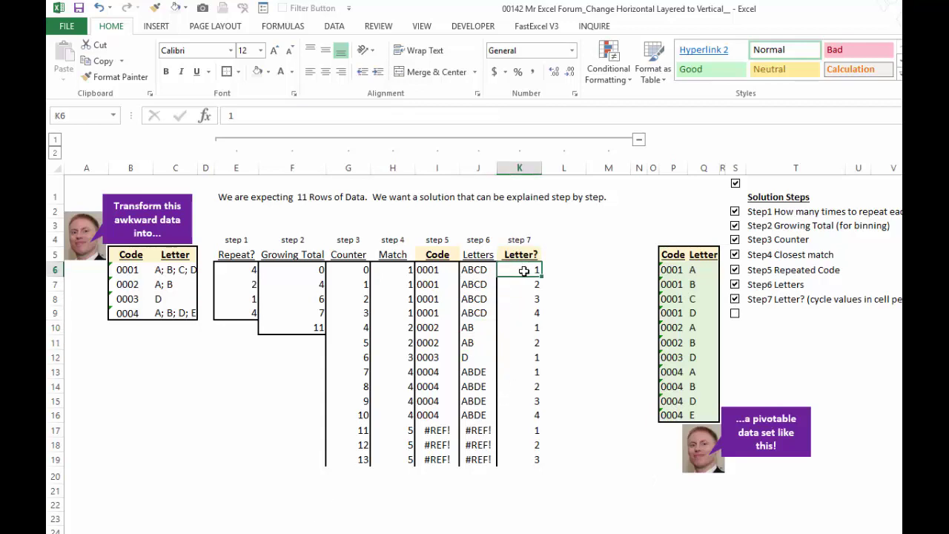
click(493, 270)
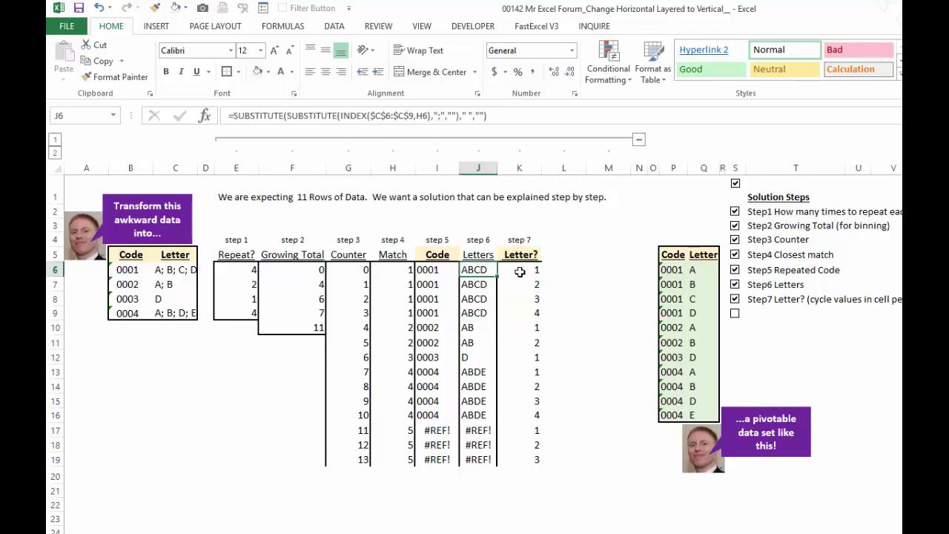
click(520, 272)
click(517, 284)
click(475, 286)
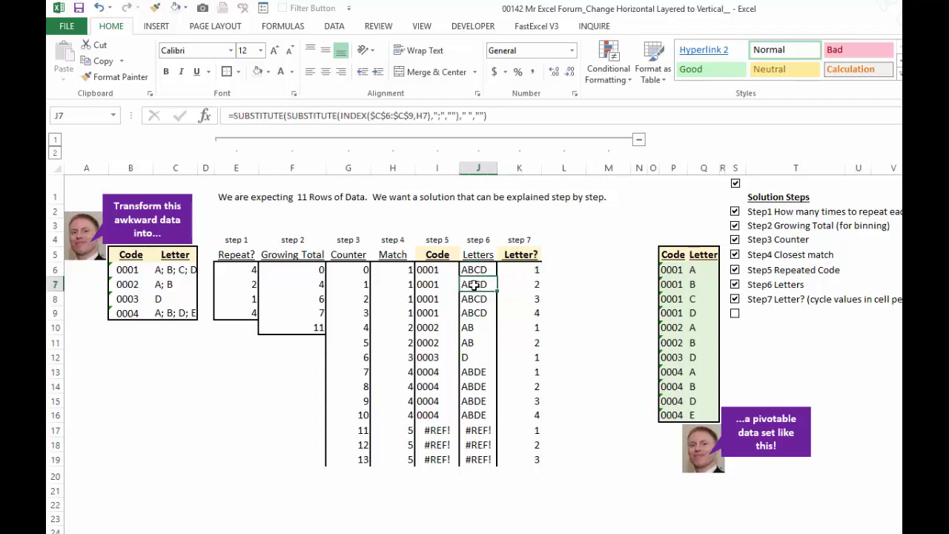
Trace positions K8 to K11 against column J, with the count restarting at 1 in K10
click(522, 299)
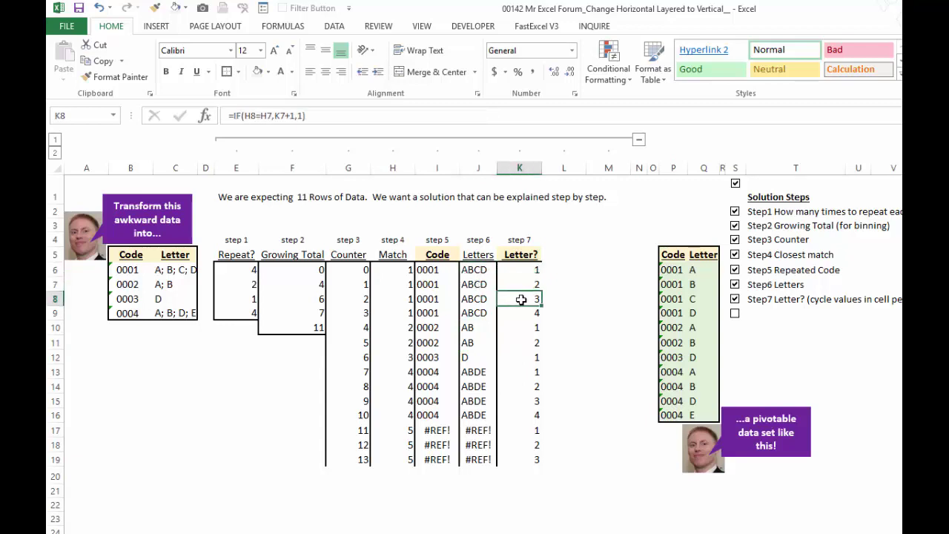
click(473, 300)
click(509, 314)
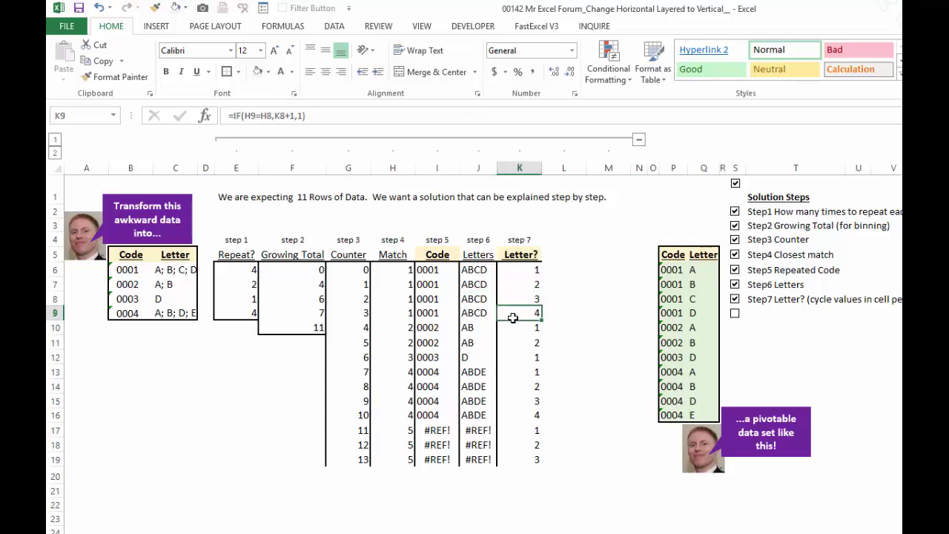
click(471, 314)
click(519, 328)
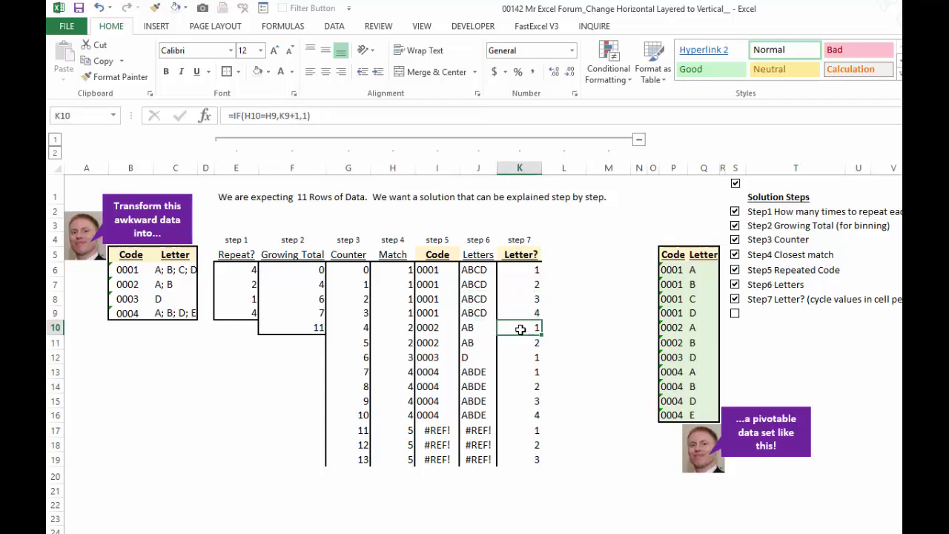
click(466, 327)
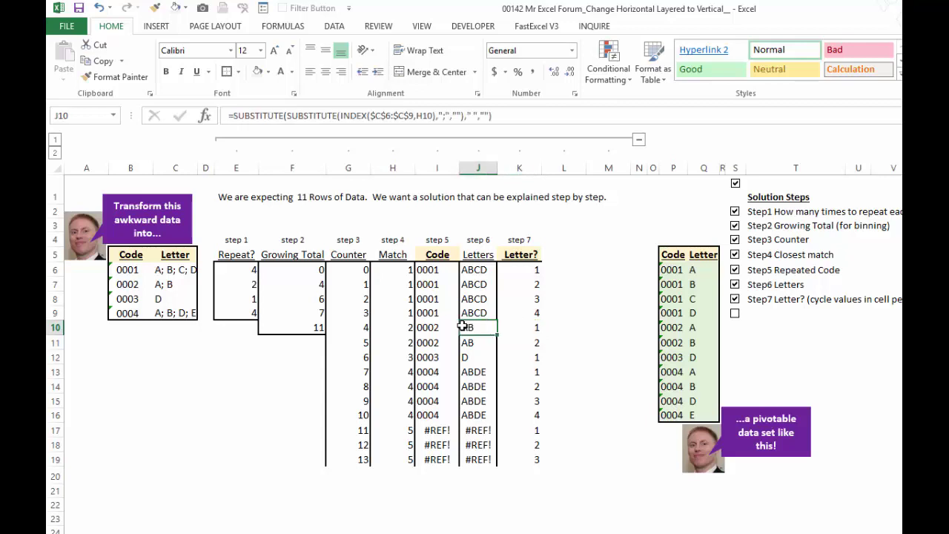
click(527, 332)
click(526, 343)
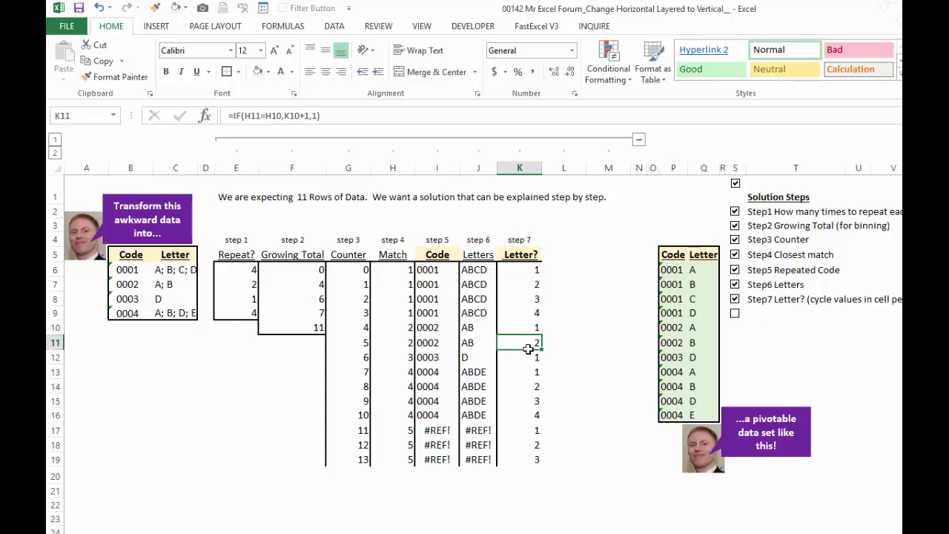
Show the step 8 Letter column and review its =MID(J6,K6,1) letters down L6:L16
click(735, 314)
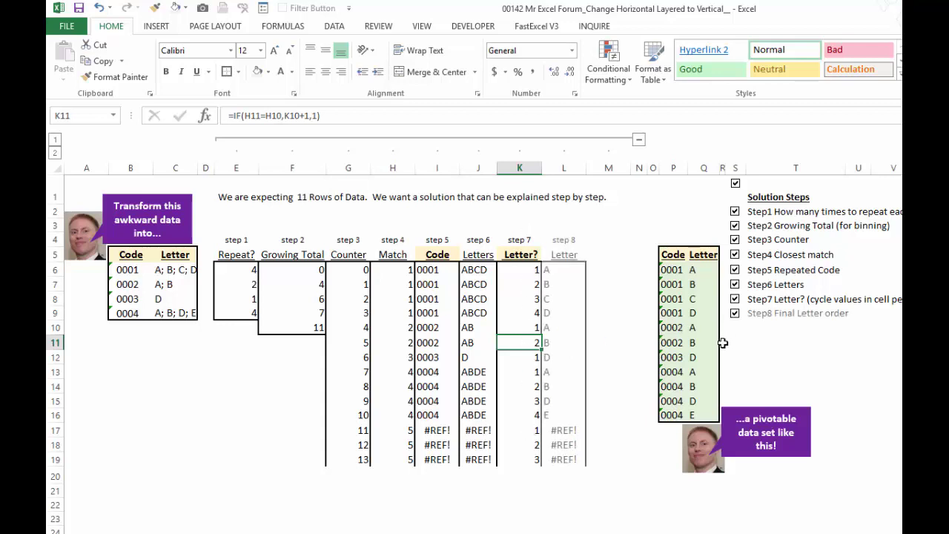
click(521, 256)
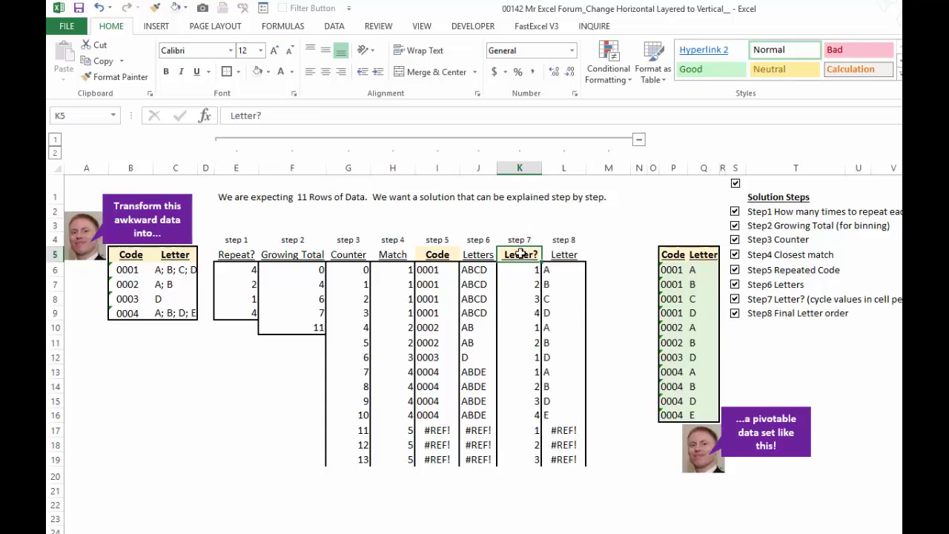
click(570, 255)
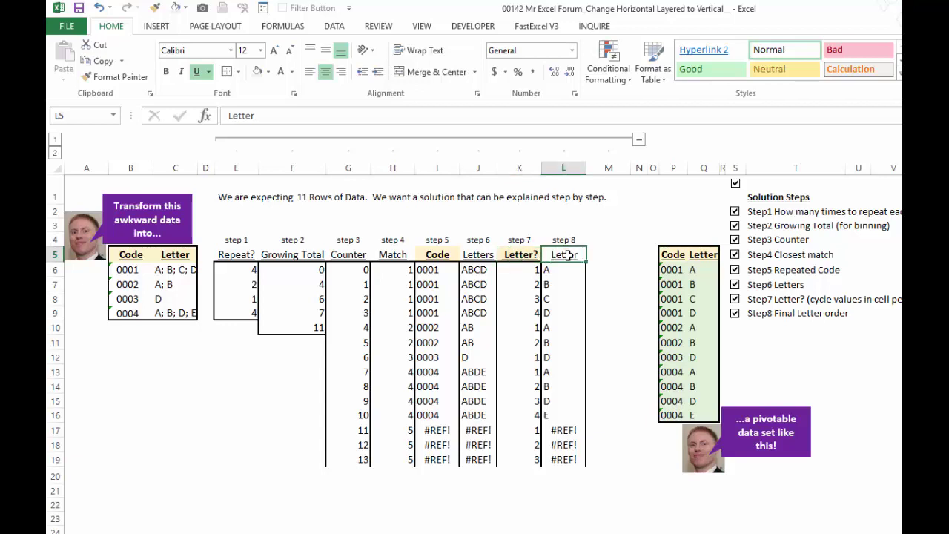
click(547, 269)
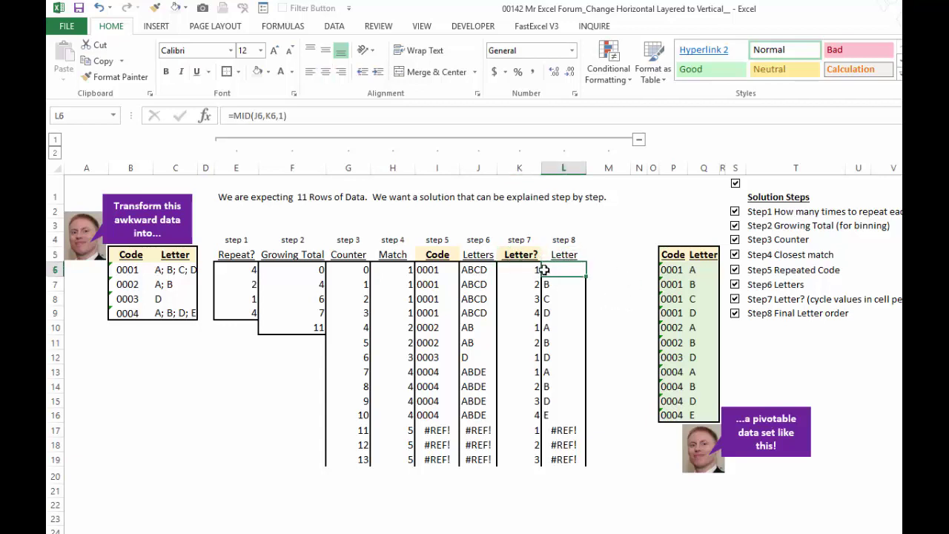
drag(535, 269, 556, 414)
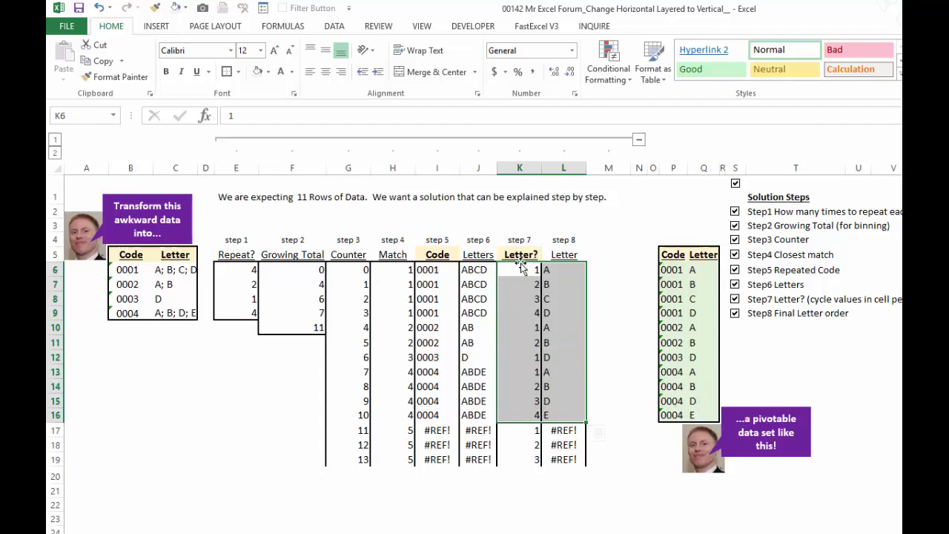
click(548, 270)
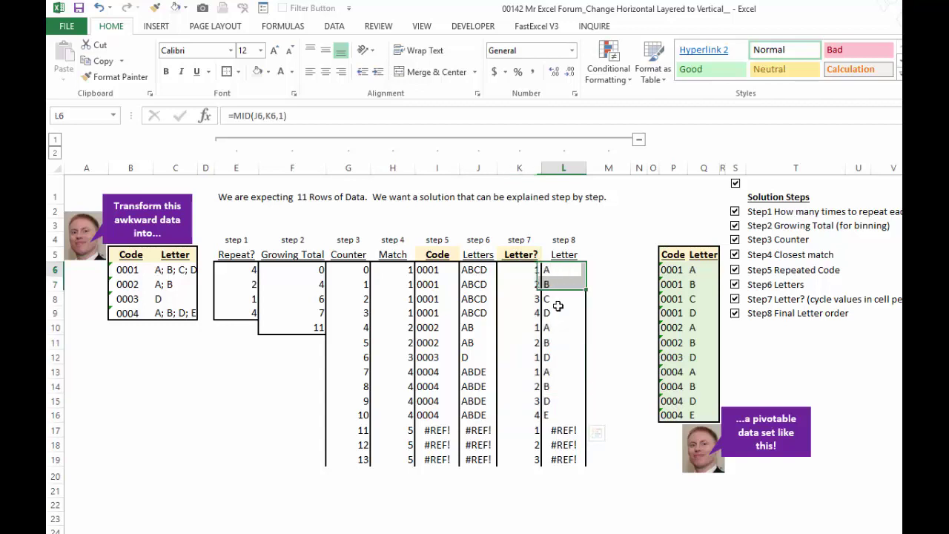
key(ctrl+shift+Down)
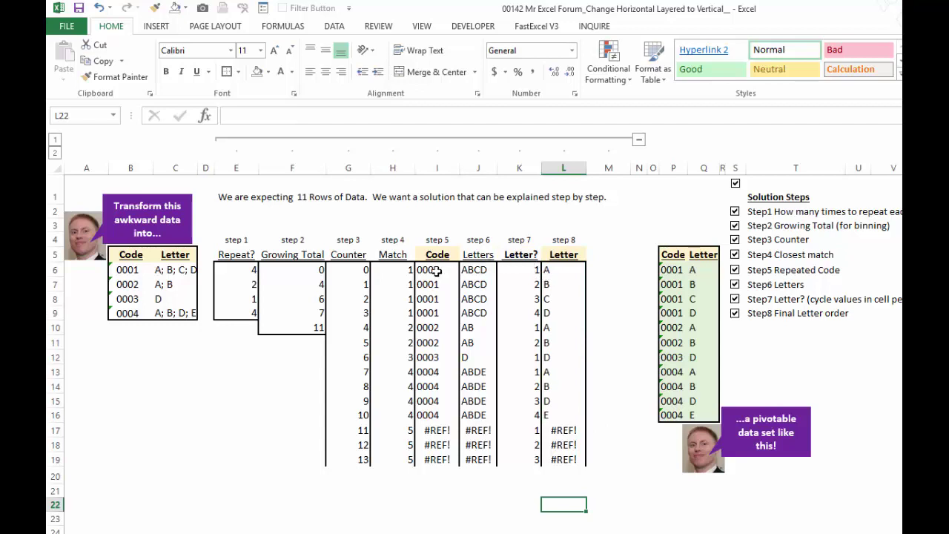
Fill I6:I16 and L6:L16 with light green to match the target table
drag(437, 272, 437, 416)
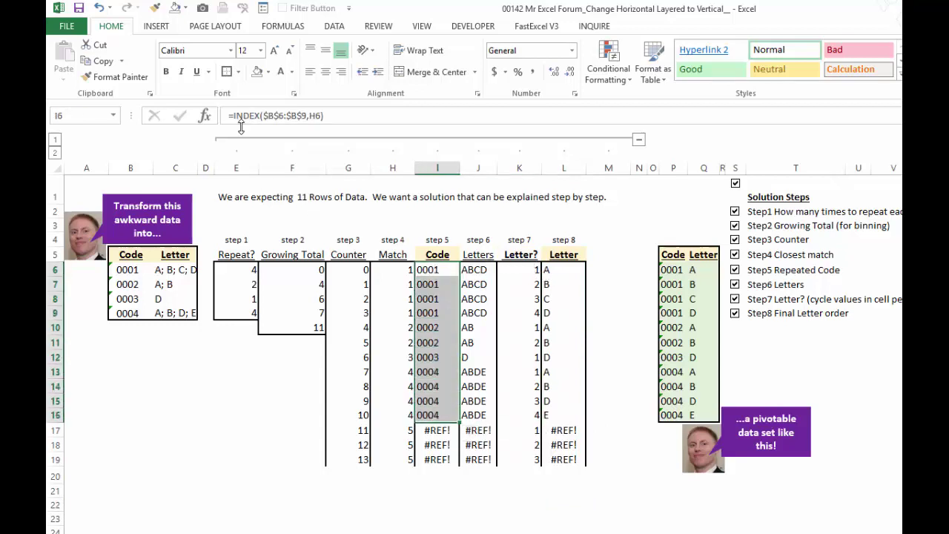
click(268, 72)
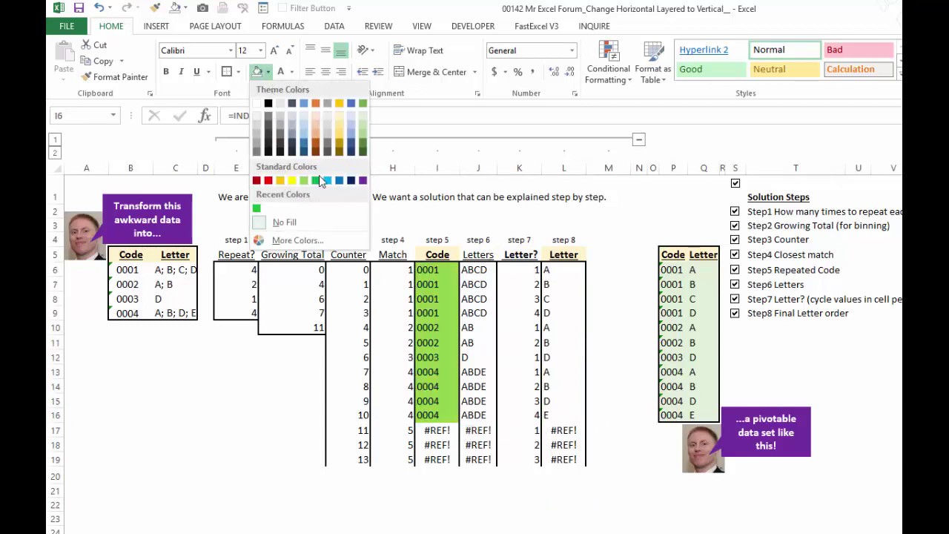
click(365, 115)
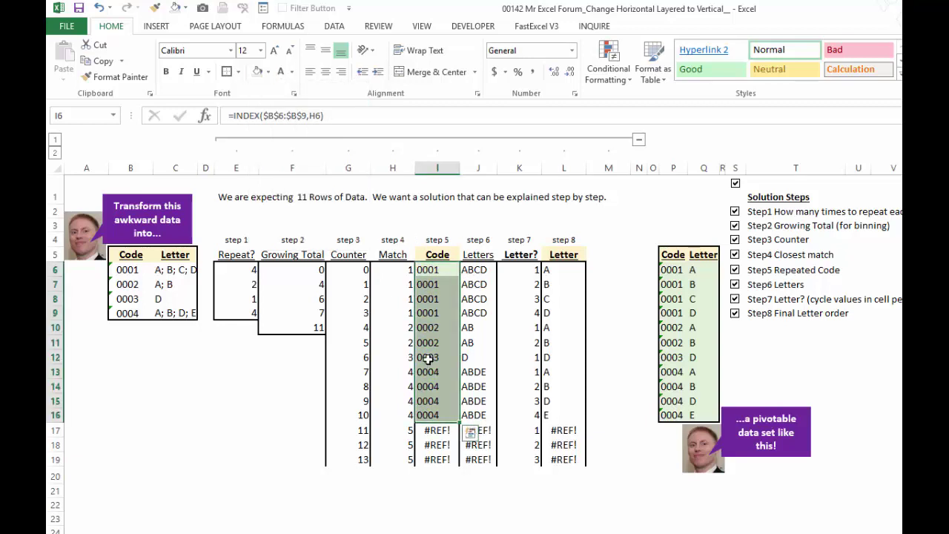
drag(557, 269, 559, 417)
click(257, 72)
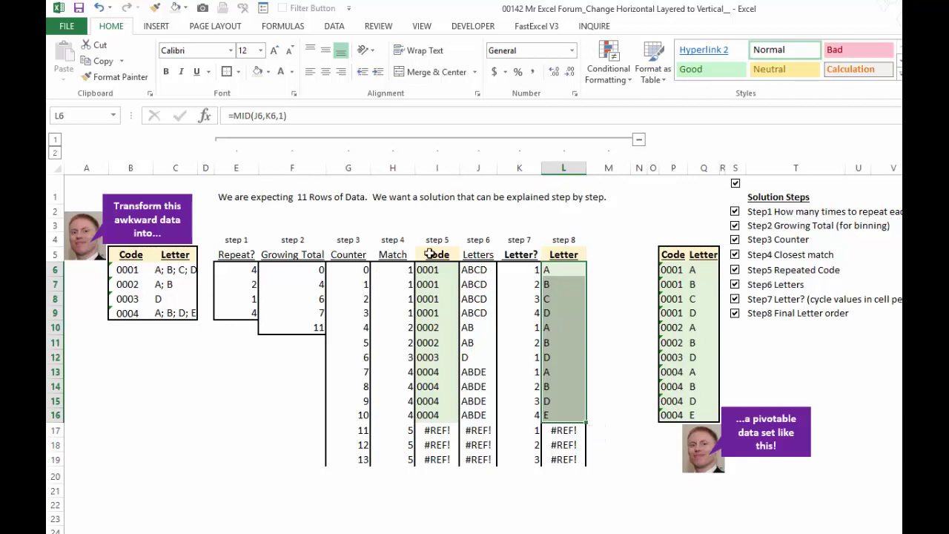
click(435, 168)
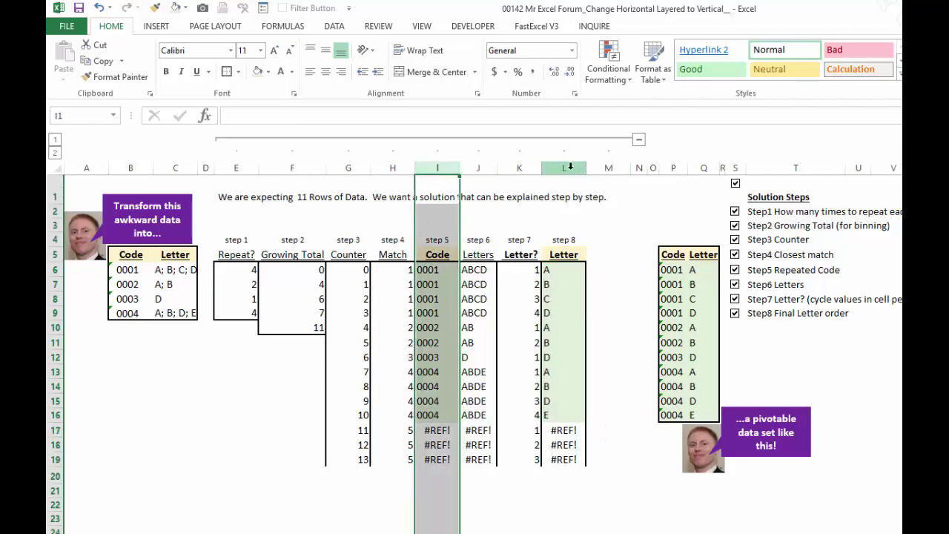